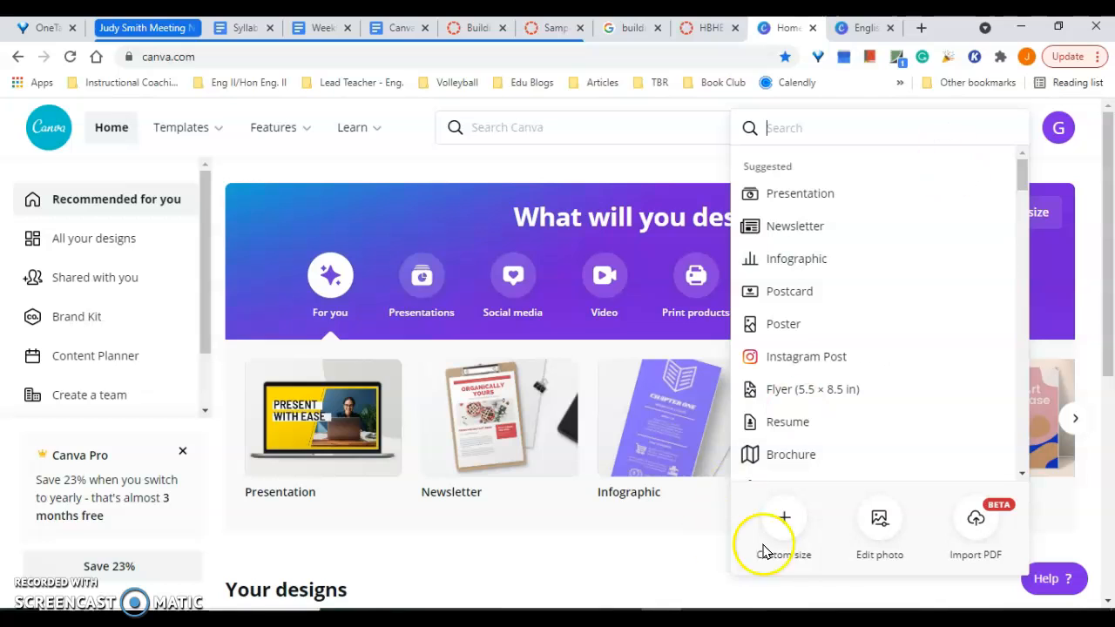
Create a new custom-size design measuring 226 × 40 px.
{"action": "left_click", "coordinate": [780, 526]}
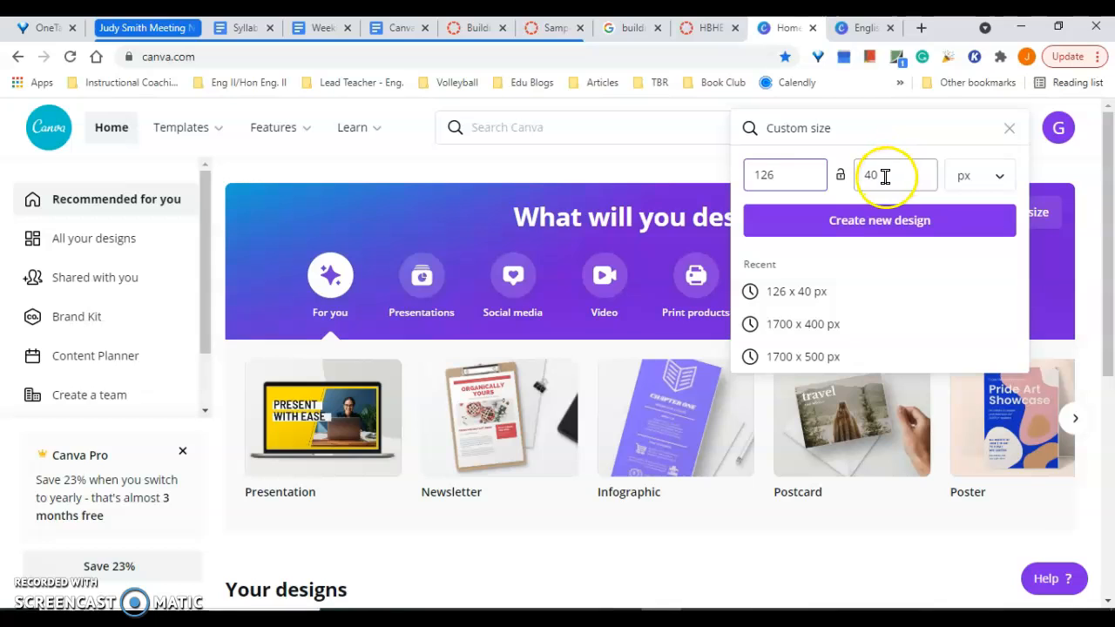
{"action": "left_click", "coordinate": [762, 175]}
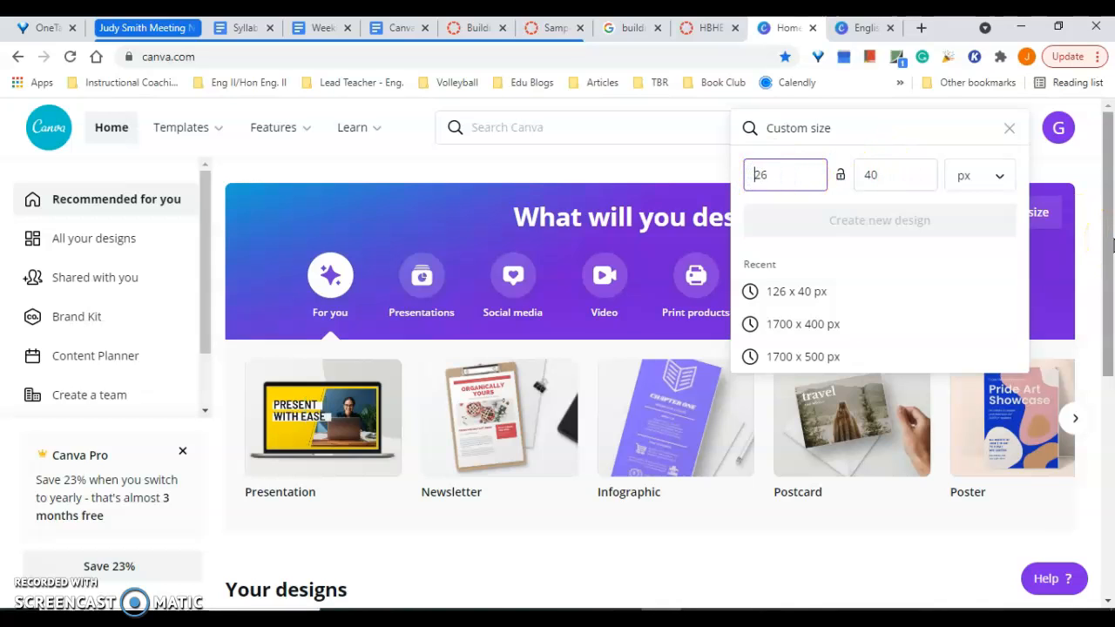
{"action": "type", "text": "2"}
{"action": "left_click", "coordinate": [847, 234]}
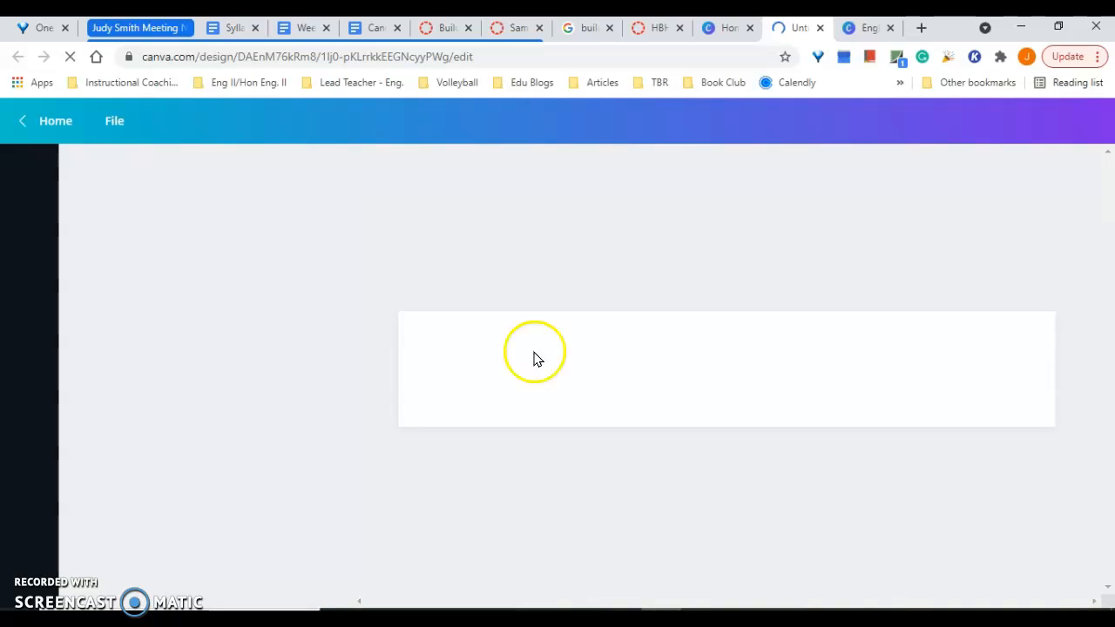
Fill the blank banner's background with the dark blue default color.
{"action": "left_click", "coordinate": [517, 29]}
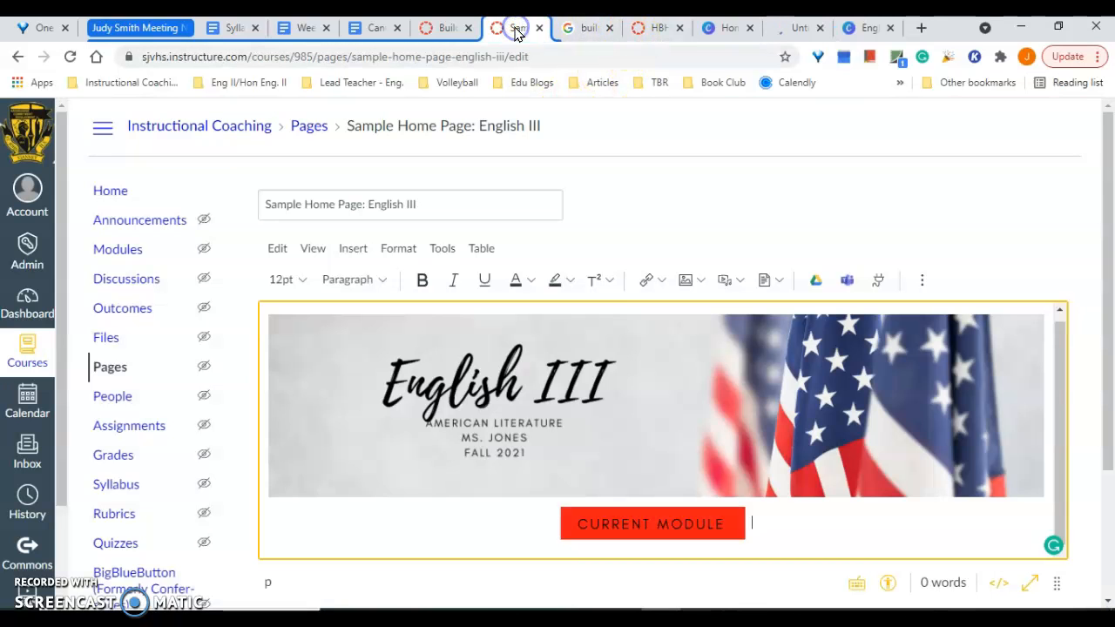
{"action": "left_click", "coordinate": [787, 30]}
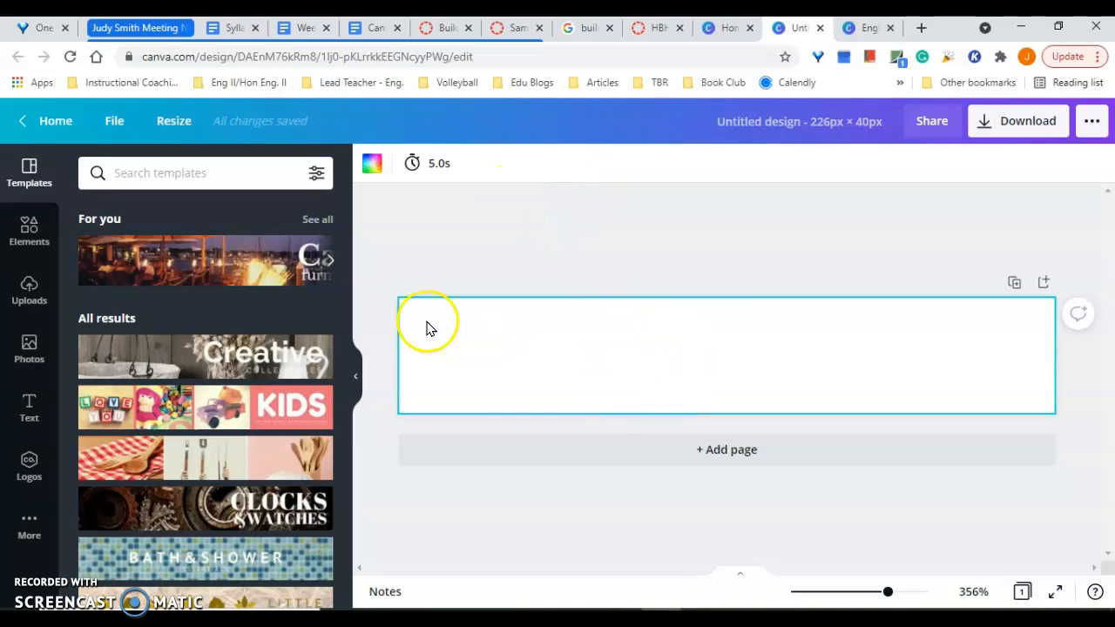
{"action": "left_click", "coordinate": [370, 169]}
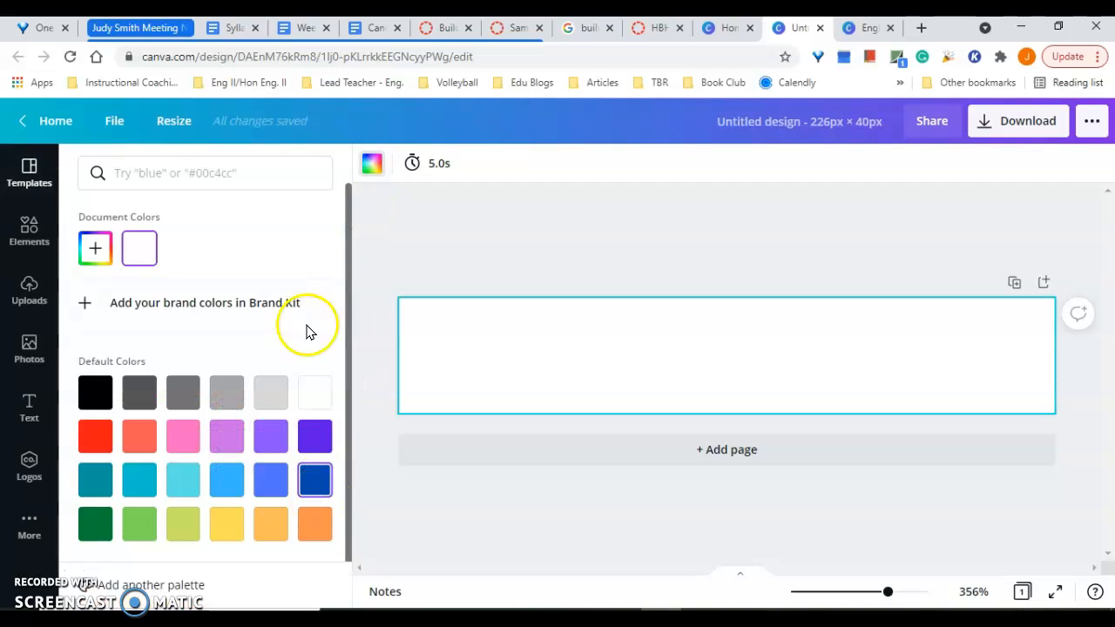
{"action": "left_click", "coordinate": [306, 483]}
{"action": "left_click", "coordinate": [678, 224]}
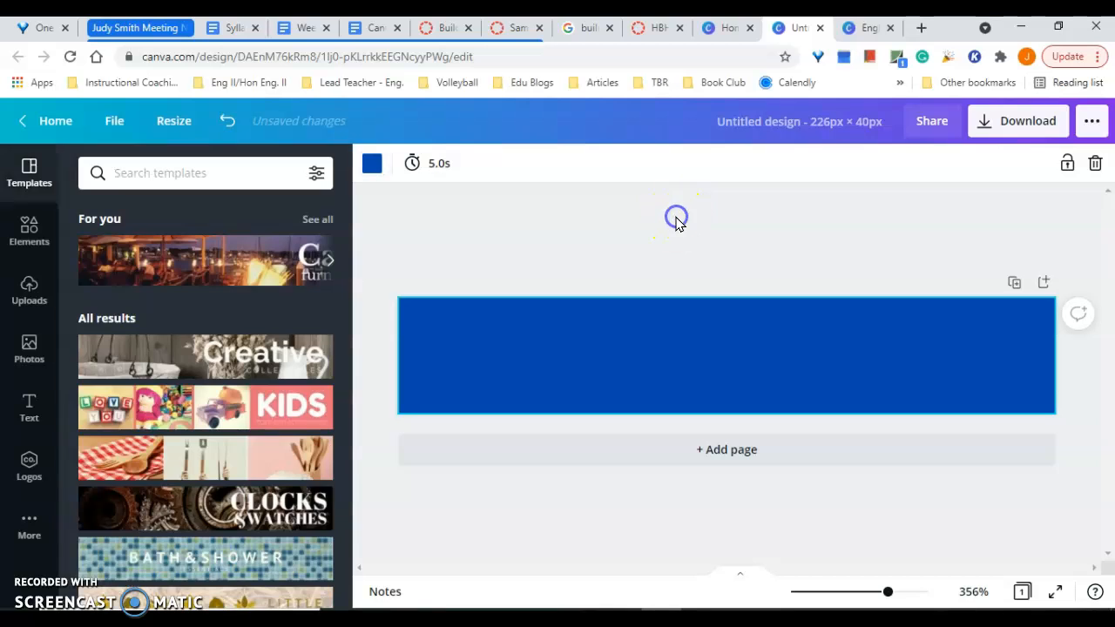
Add the recently used "Cheers" text combination and reduce it to a single line reading "REQUIRED TEXTS".
{"action": "left_click", "coordinate": [41, 411]}
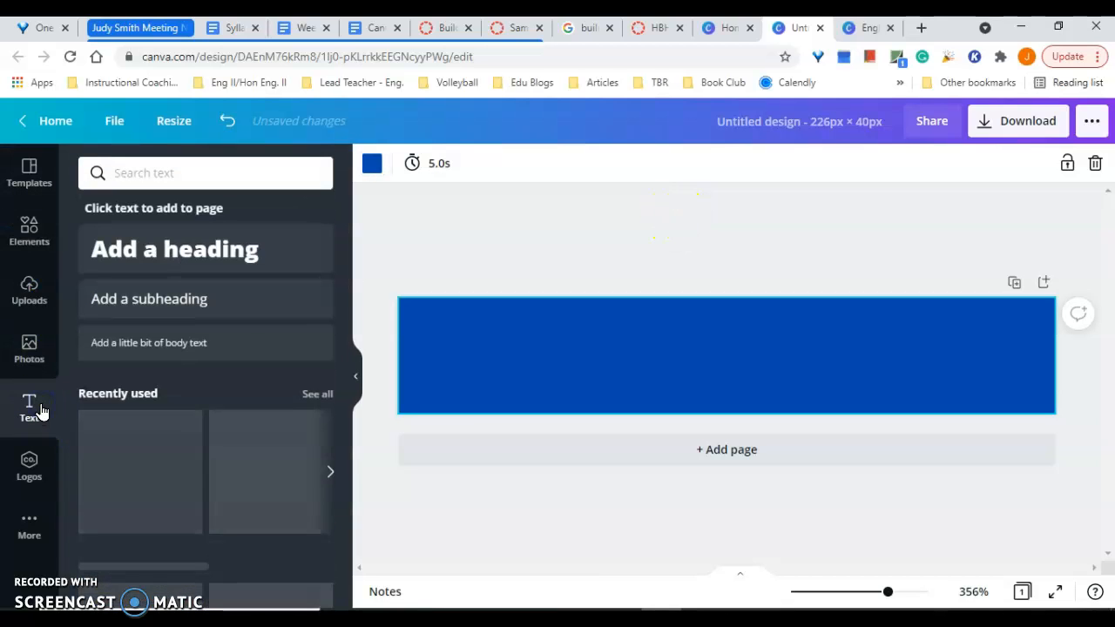
{"action": "left_click", "coordinate": [133, 459]}
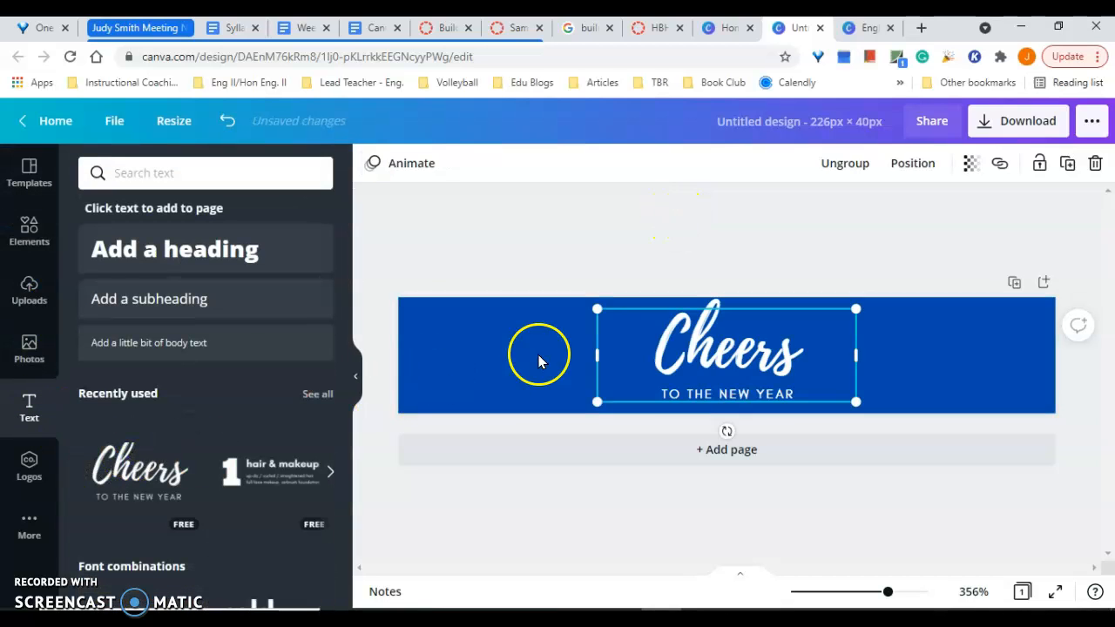
{"action": "left_click", "coordinate": [689, 346]}
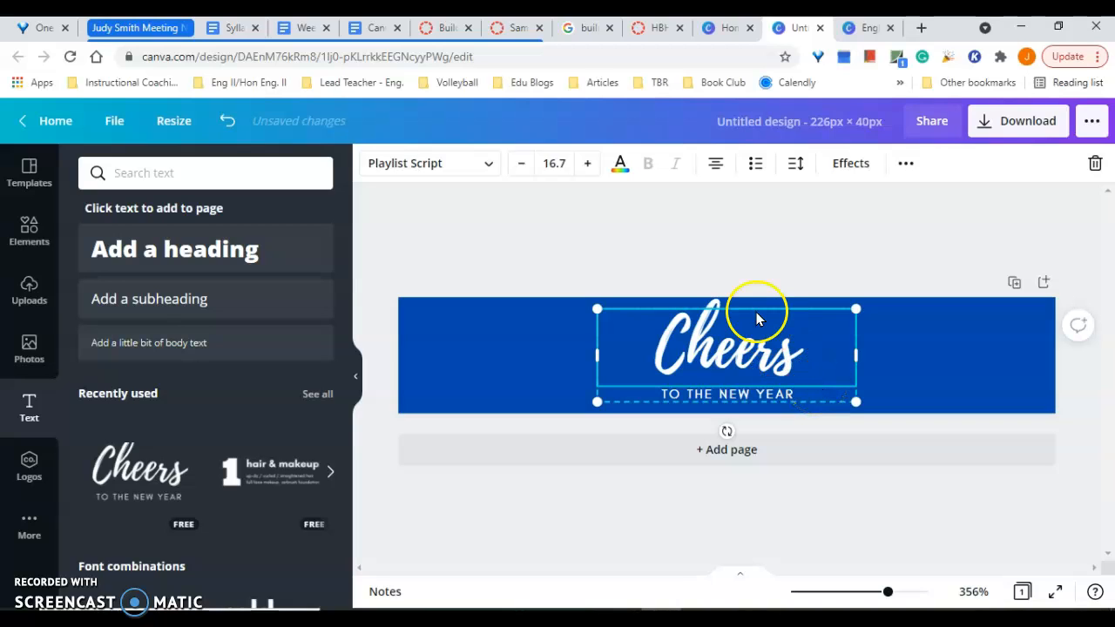
{"action": "key", "text": "Delete"}
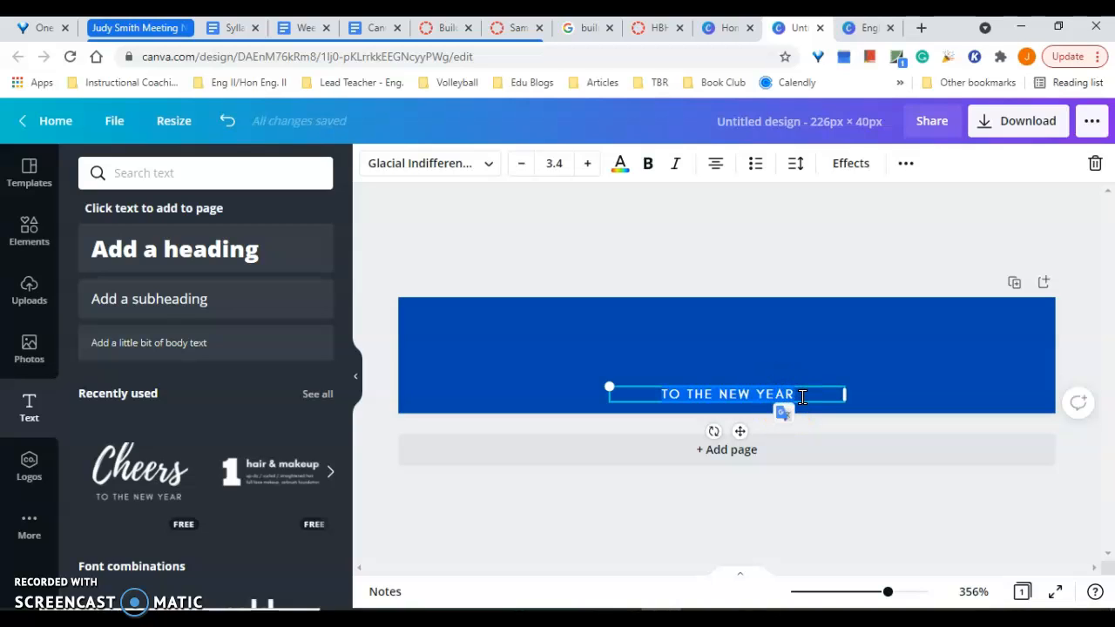
{"action": "type", "text": "REQUIRED TEXTS"}
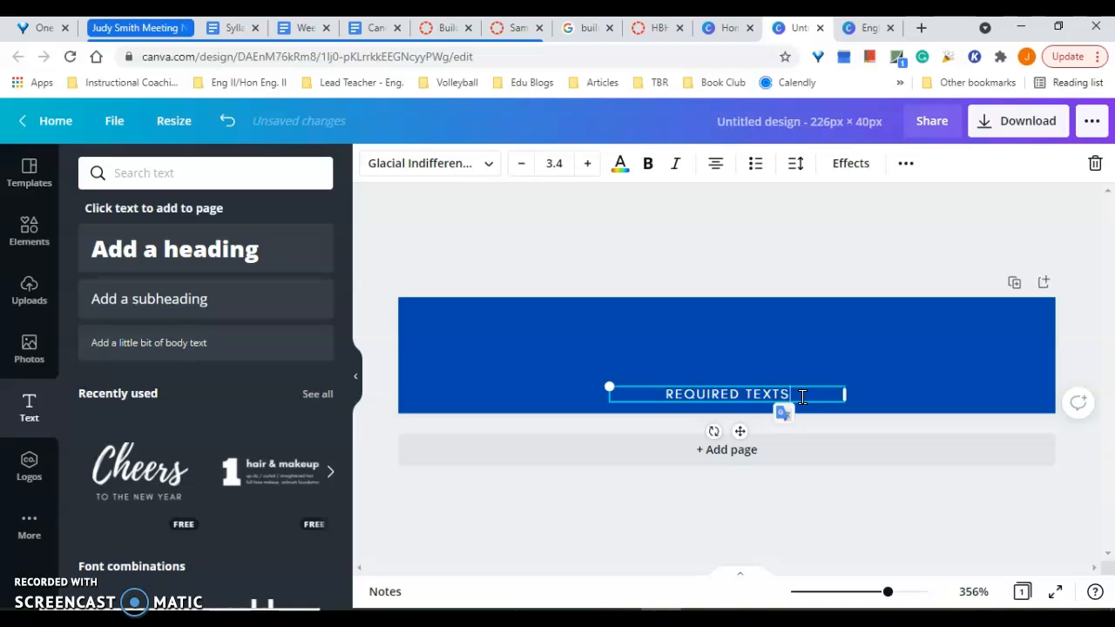
Enlarge the "REQUIRED TEXTS" line to size 12.4 and widen its text box to the banner's full 226 px width.
{"action": "left_click", "coordinate": [588, 164]}
{"action": "left_click", "coordinate": [588, 163]}
{"action": "left_click", "coordinate": [588, 163]}
{"action": "left_click", "coordinate": [588, 164]}
{"action": "left_click", "coordinate": [588, 164]}
{"action": "left_click", "coordinate": [588, 164]}
{"action": "left_click", "coordinate": [588, 164]}
{"action": "left_click", "coordinate": [588, 164]}
{"action": "left_click", "coordinate": [588, 164]}
{"action": "left_click_drag", "start_coordinate": [530, 388], "coordinate": [398, 386]}
{"action": "left_click_drag", "start_coordinate": [843, 386], "coordinate": [1054, 398]}
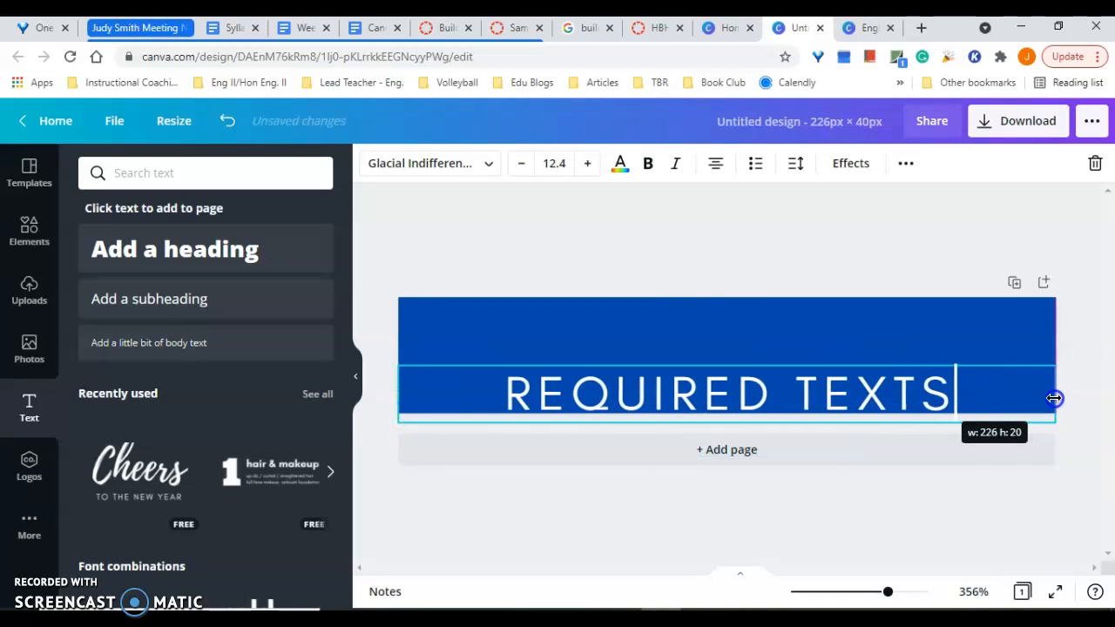
Set the text size to 16.4 and move the line up to the vertical center of the blue banner.
{"action": "left_click", "coordinate": [586, 164]}
{"action": "left_click", "coordinate": [586, 164]}
{"action": "left_click", "coordinate": [586, 164]}
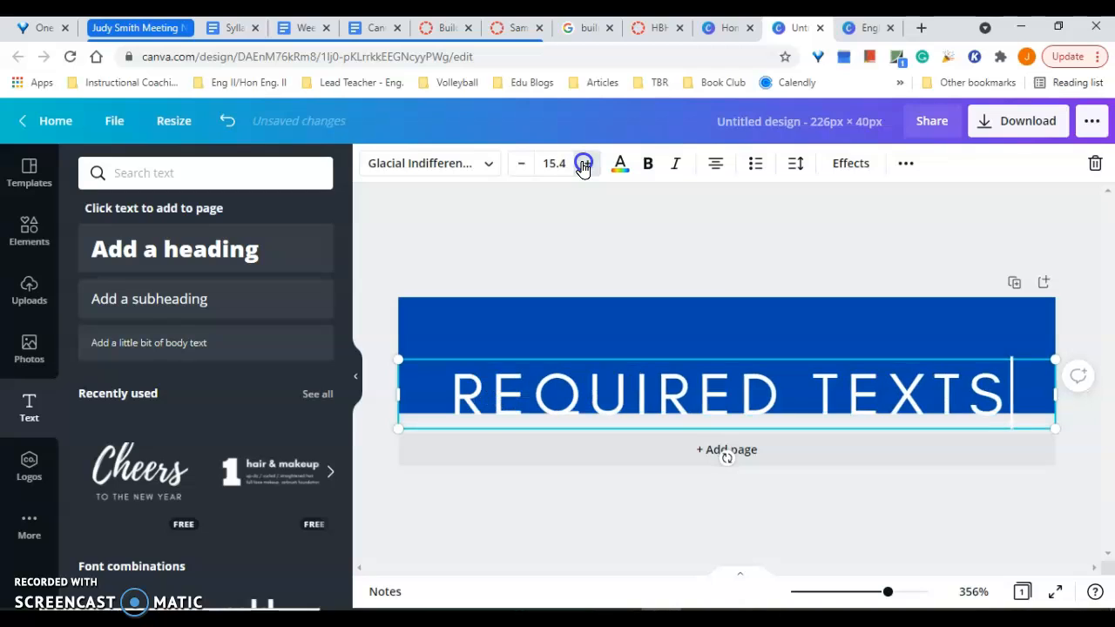
{"action": "left_click", "coordinate": [584, 165]}
{"action": "left_click_drag", "start_coordinate": [696, 354], "coordinate": [697, 316]}
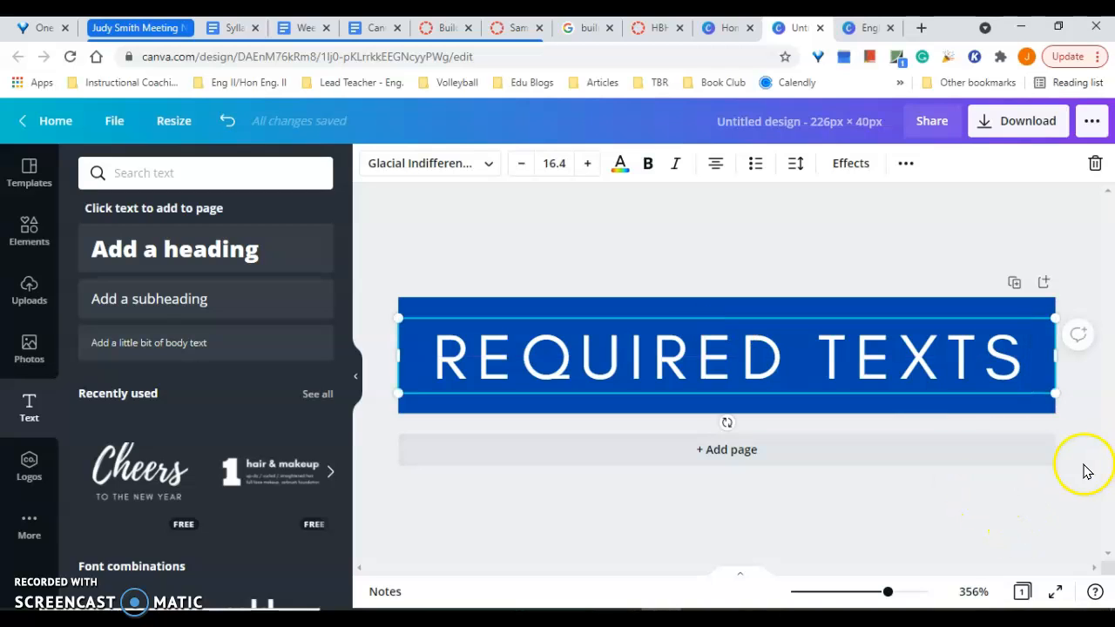
{"action": "left_click", "coordinate": [728, 212]}
{"action": "left_click", "coordinate": [772, 357]}
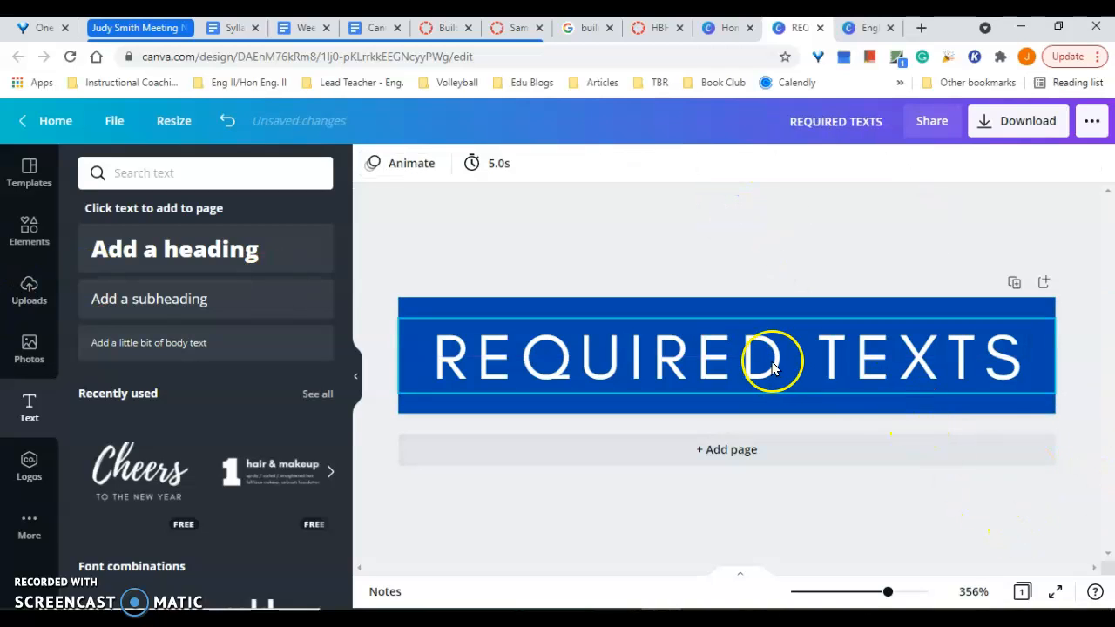
{"action": "left_click", "coordinate": [742, 247]}
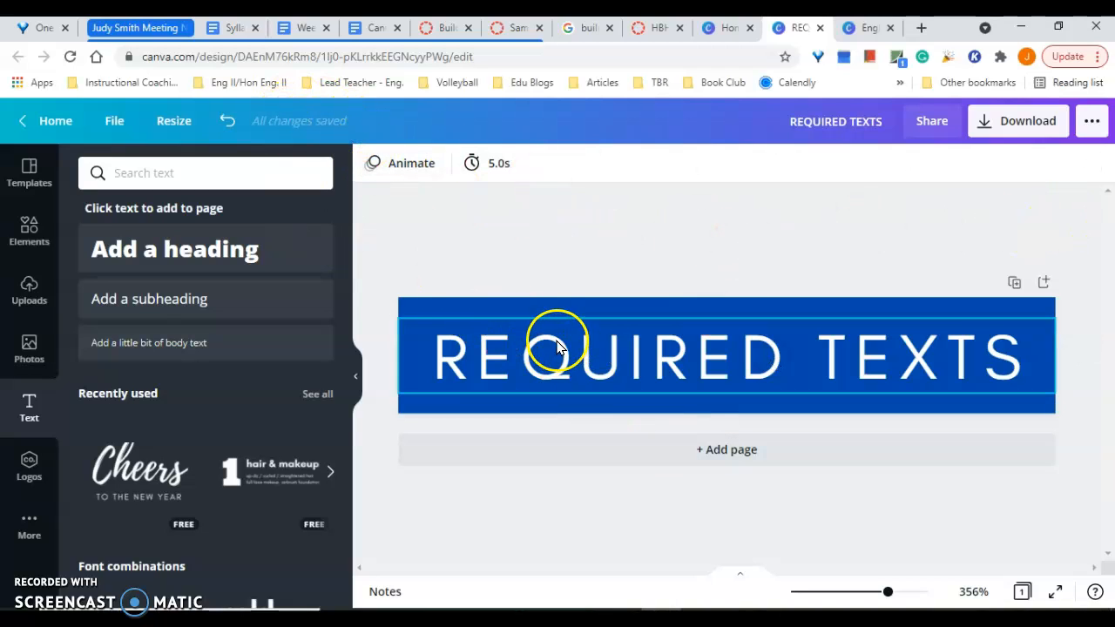
Download the finished button design as a PNG at size 1 and dismiss the saved-design message.
{"action": "left_click", "coordinate": [509, 27]}
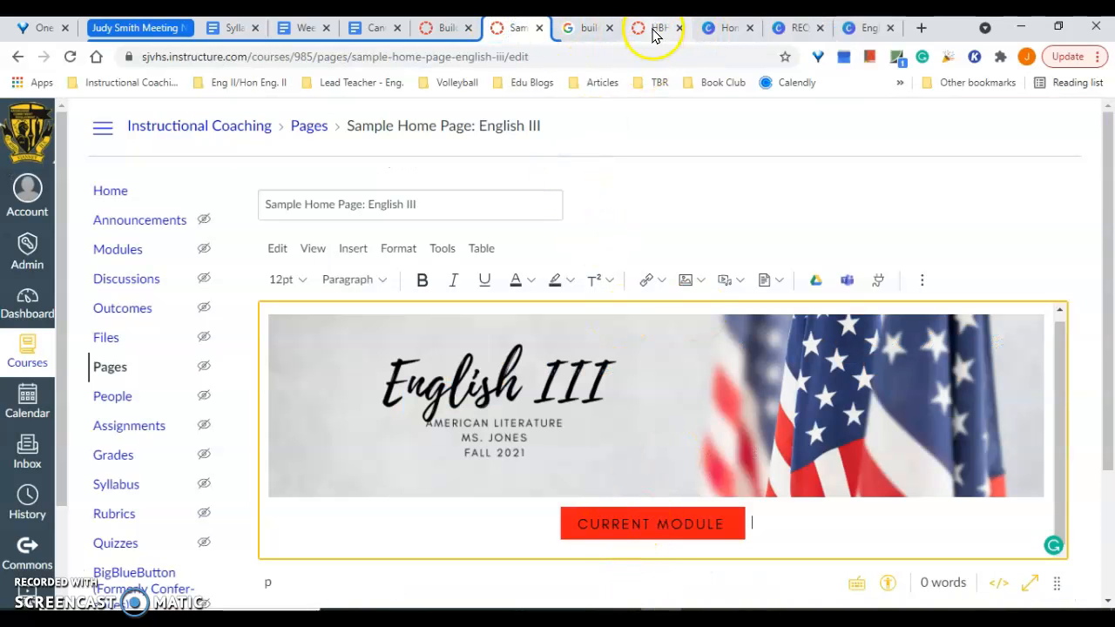
{"action": "left_click", "coordinate": [783, 30]}
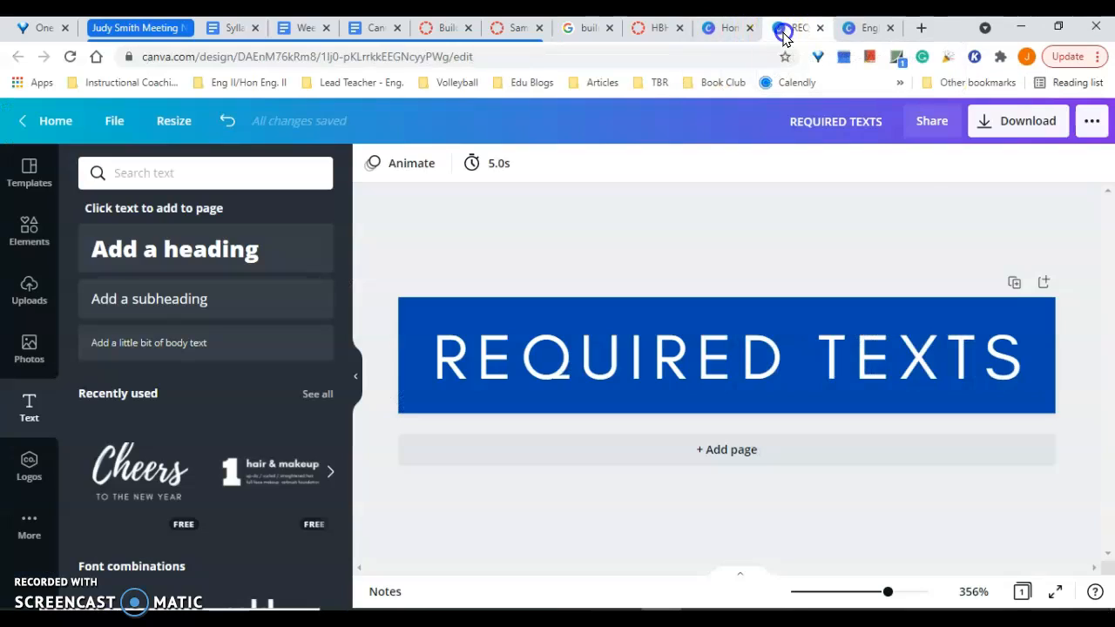
{"action": "left_click", "coordinate": [985, 131]}
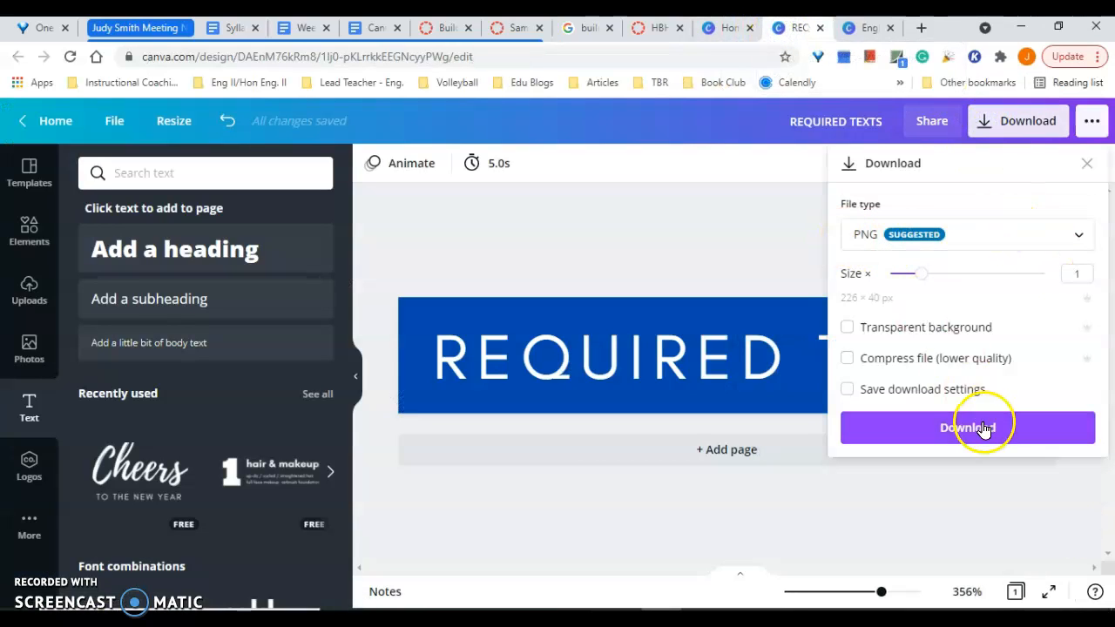
{"action": "left_click", "coordinate": [984, 430]}
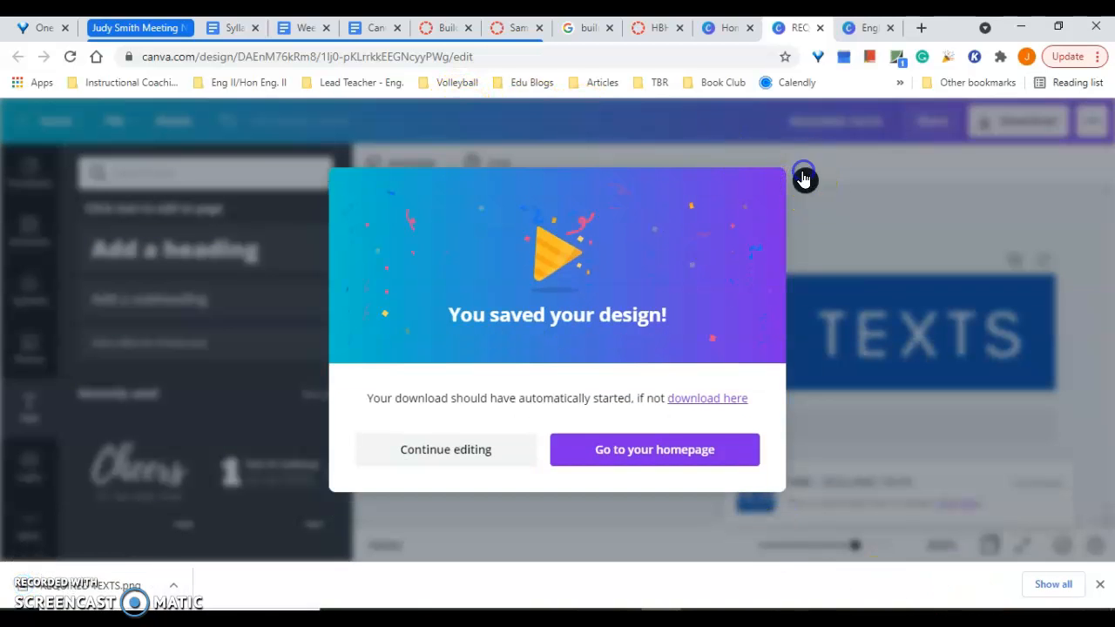
{"action": "left_click", "coordinate": [803, 174]}
Switch to the Canvas page editor and insert REQUIRED TEXTS.png from the Downloads folder beside the CURRENT MODULE button.
{"action": "left_click", "coordinate": [517, 28]}
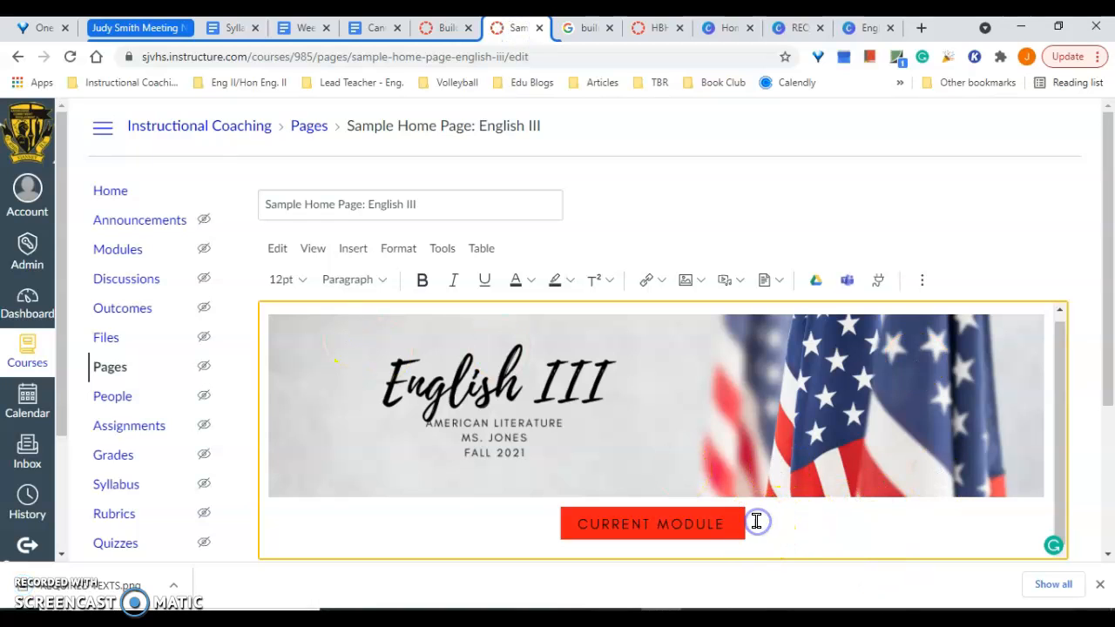
{"action": "left_click", "coordinate": [701, 281]}
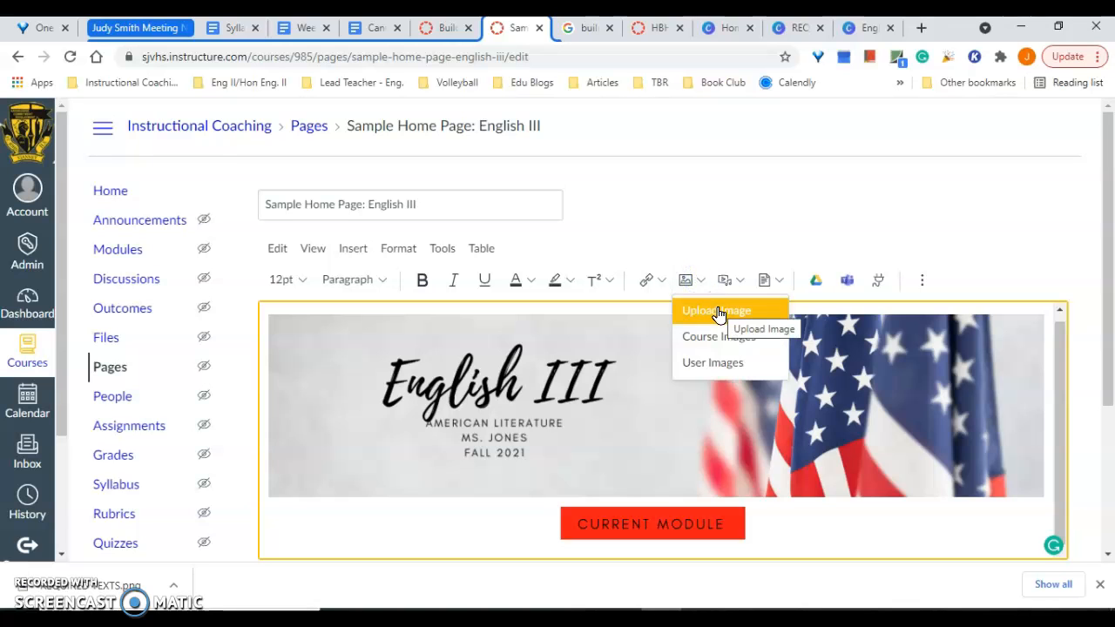
{"action": "left_click", "coordinate": [718, 312]}
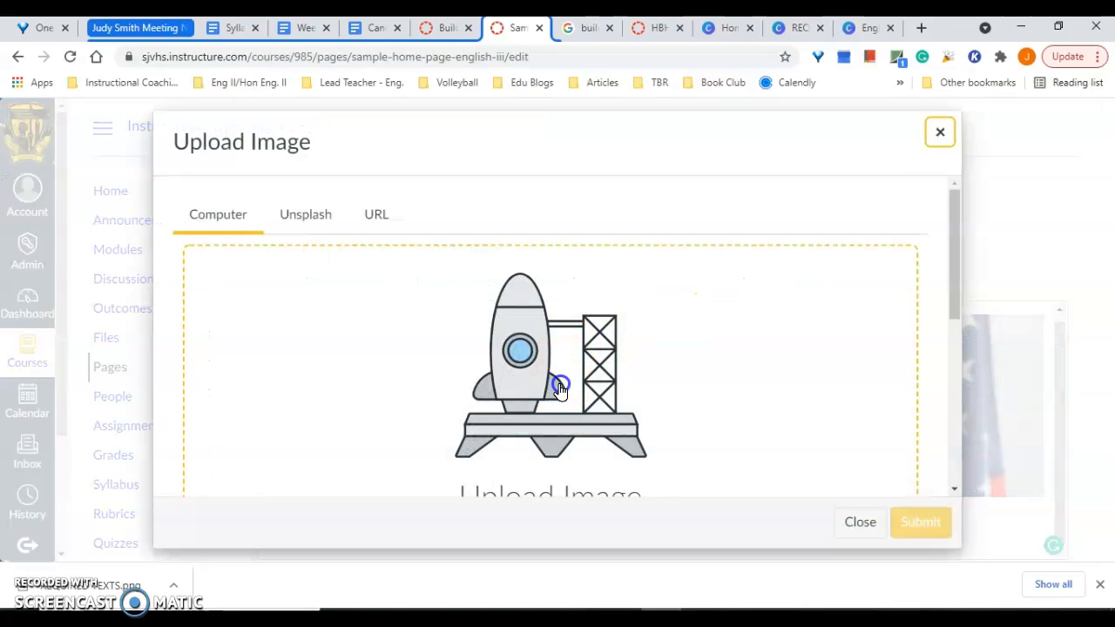
{"action": "scroll", "coordinate": [560, 386], "scroll_direction": "down", "scroll_amount": 3}
{"action": "left_click", "coordinate": [535, 270]}
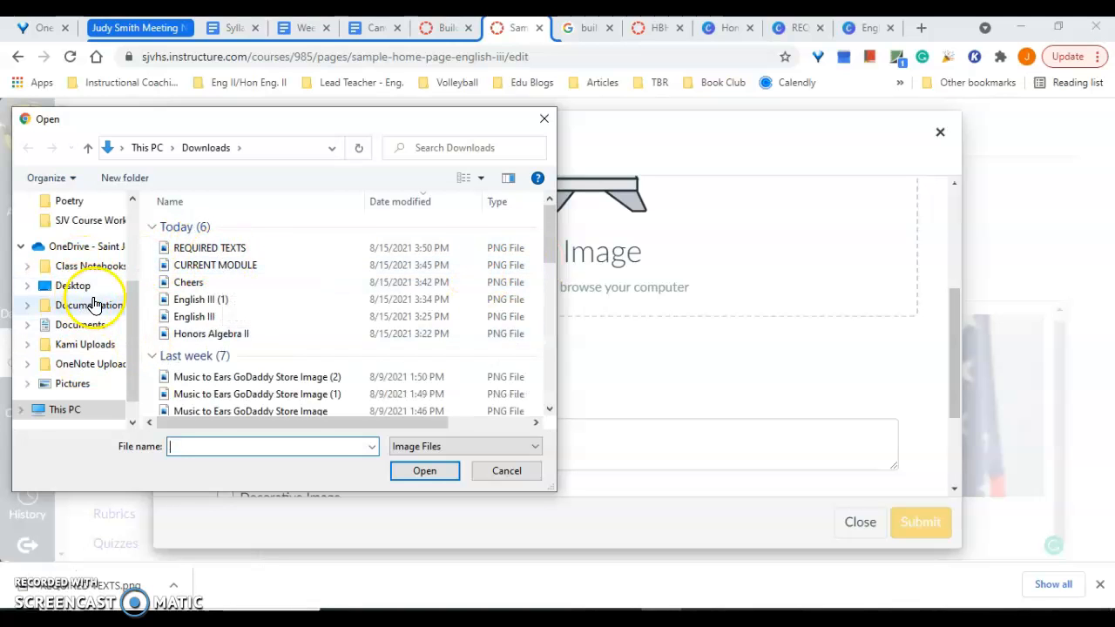
{"action": "scroll", "coordinate": [87, 296], "scroll_direction": "up", "scroll_amount": 4}
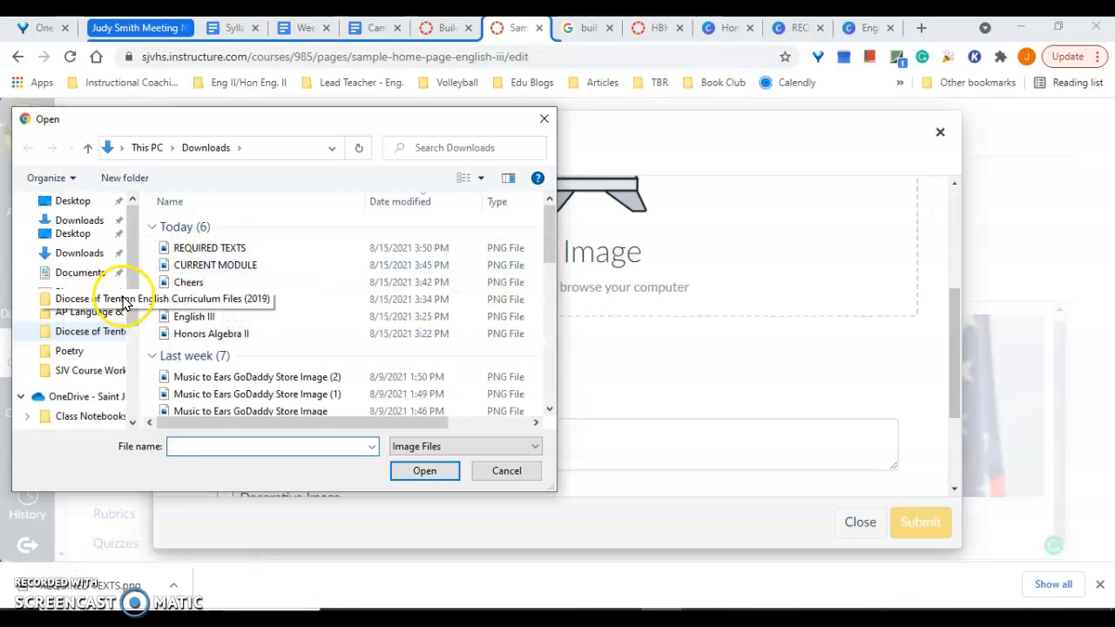
{"action": "left_click", "coordinate": [78, 254]}
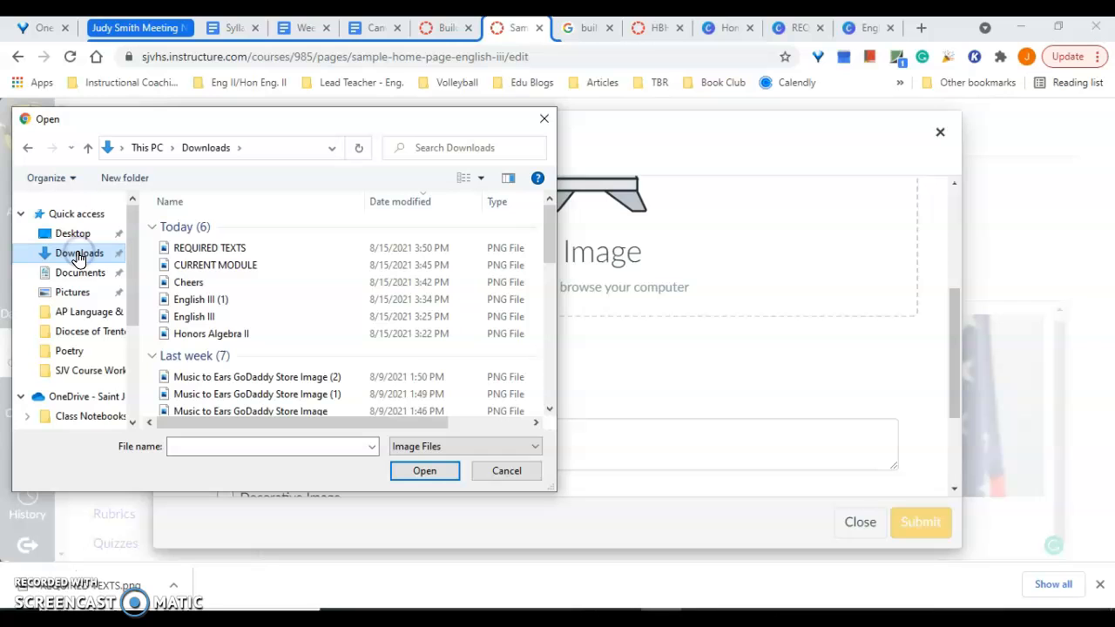
{"action": "double_click", "coordinate": [211, 251]}
{"action": "left_click", "coordinate": [437, 419]}
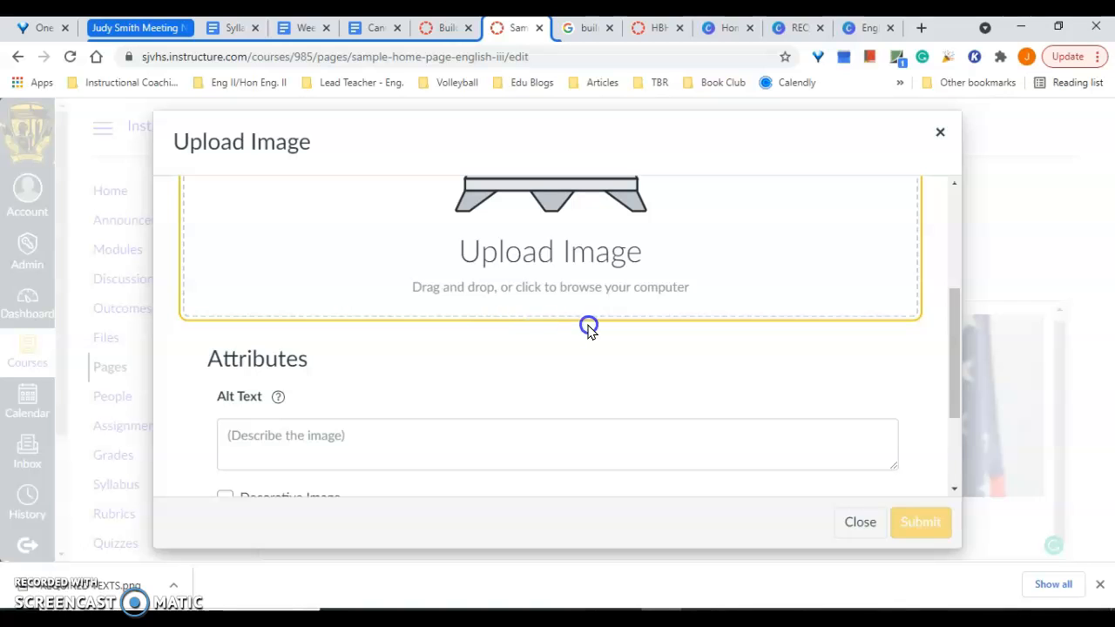
{"action": "scroll", "coordinate": [621, 346], "scroll_direction": "up", "scroll_amount": 3}
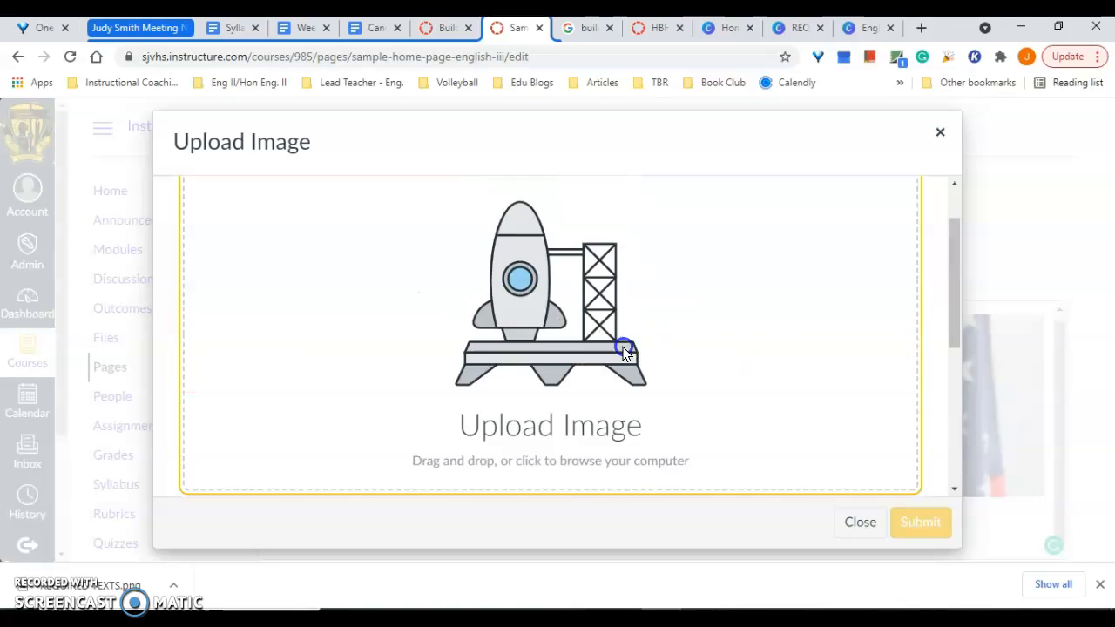
{"action": "scroll", "coordinate": [623, 347], "scroll_direction": "down", "scroll_amount": 1}
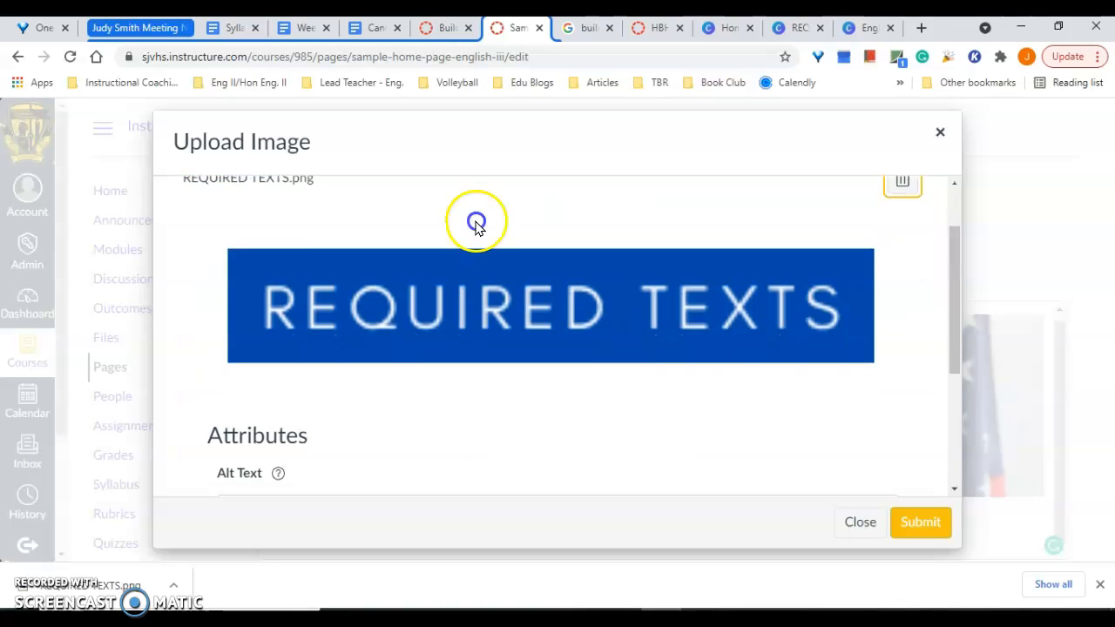
{"action": "left_click", "coordinate": [914, 523]}
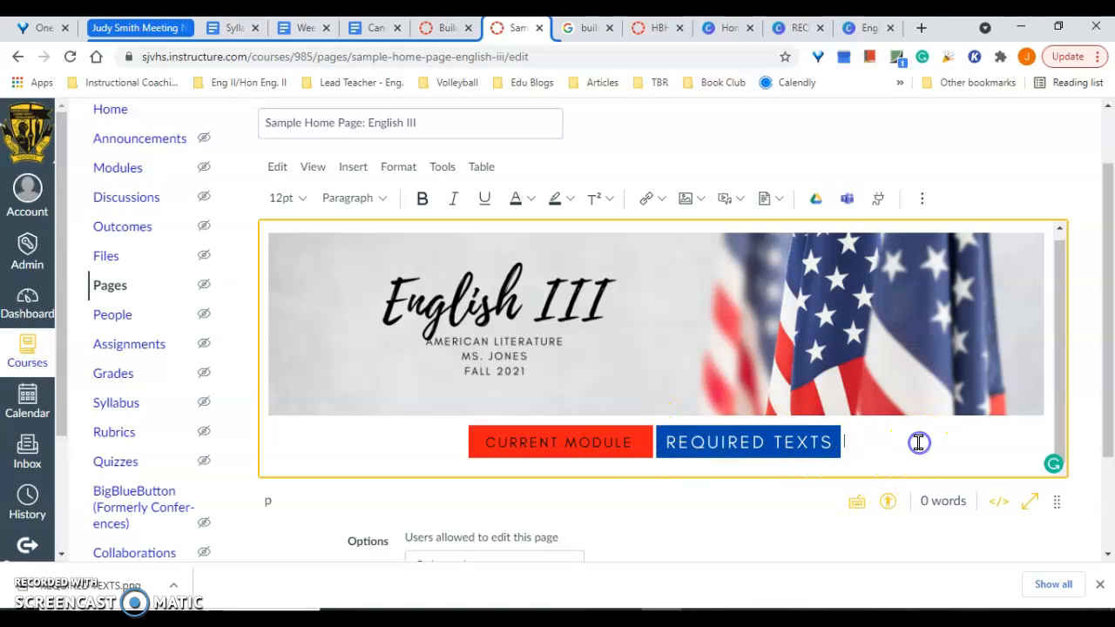
Start adding an external link to the REQUIRED TEXTS button image below the English III banner.
{"action": "left_click", "coordinate": [744, 438]}
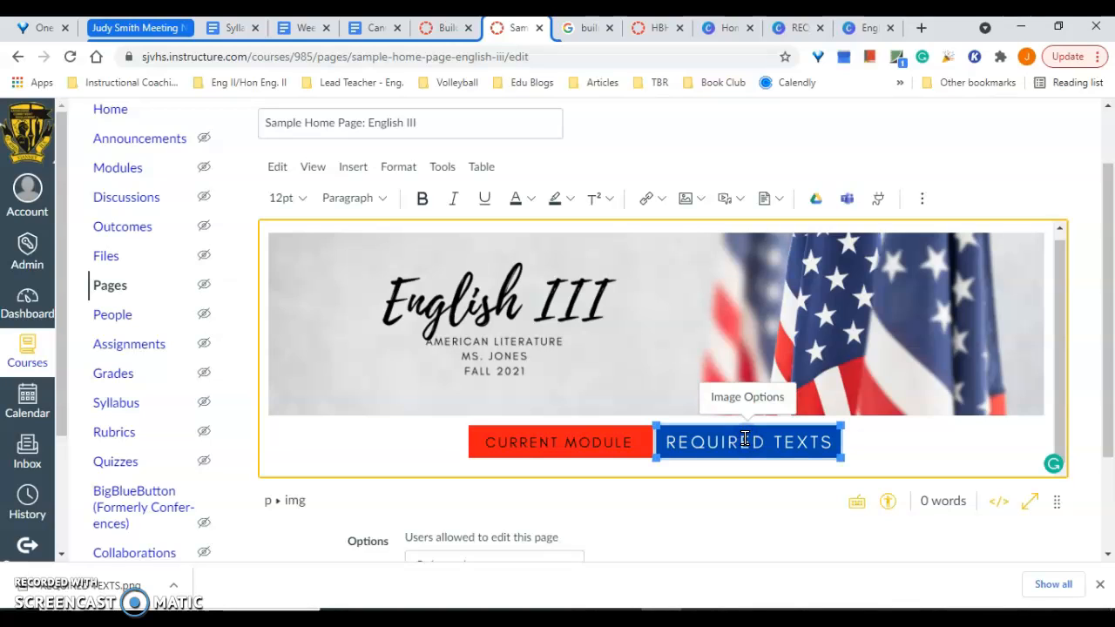
{"action": "left_click", "coordinate": [661, 202]}
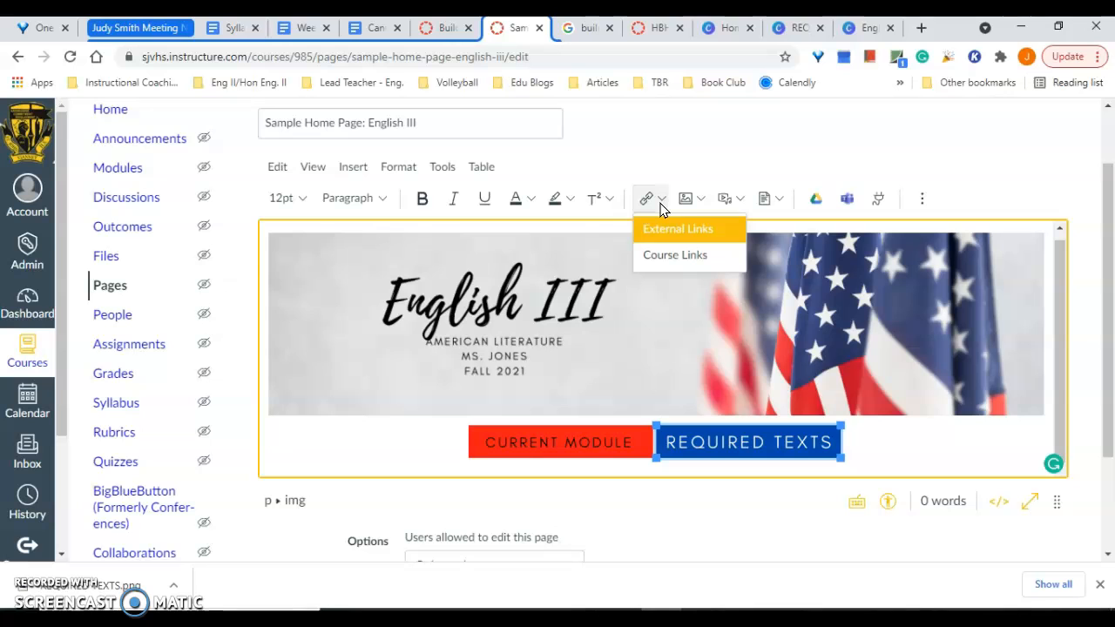
{"action": "left_click", "coordinate": [672, 229]}
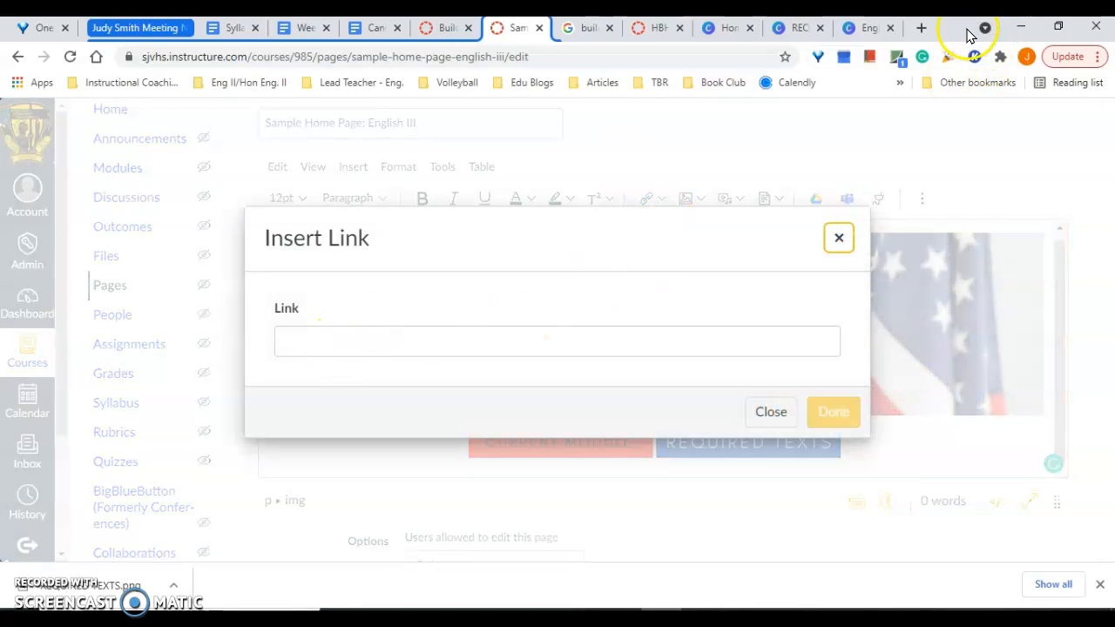
Find the Amazon page for A Raisin in the Sun in a new browser tab by searching "raisin in the sun amazon" and copy its web address.
{"action": "left_click", "coordinate": [917, 28]}
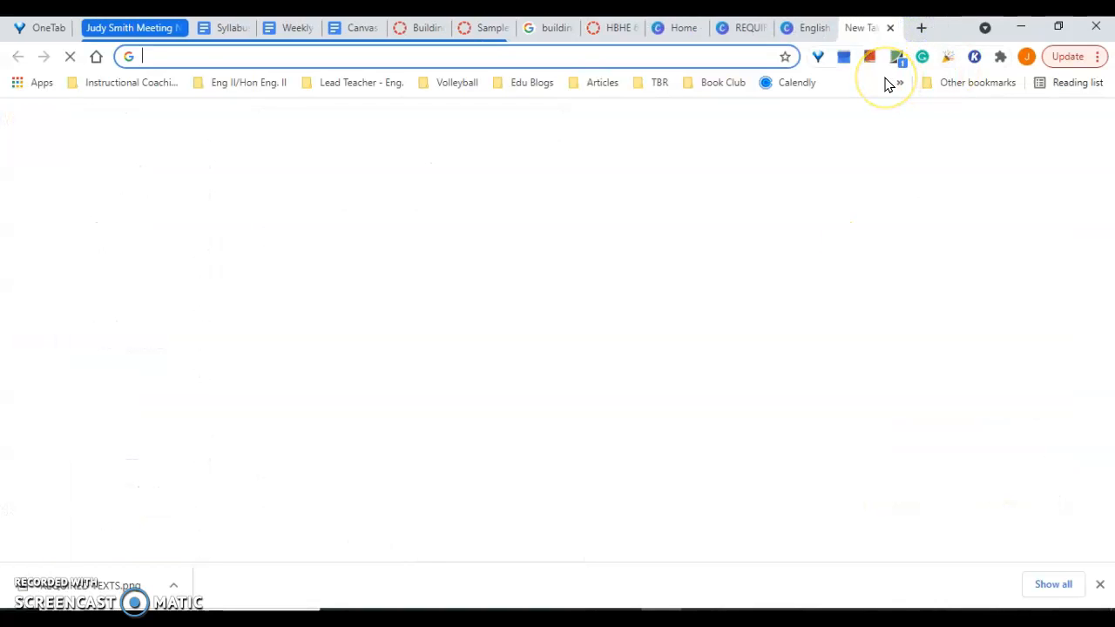
{"action": "type", "text": "raisin "}
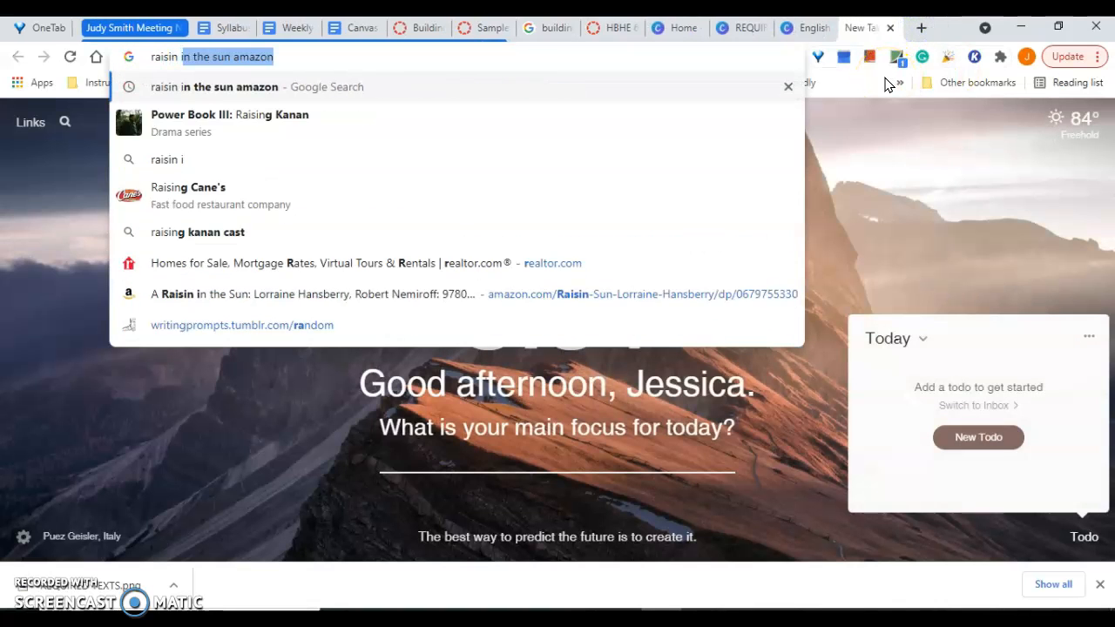
{"action": "type", "text": "in the sun ama"}
{"action": "key", "text": "Return"}
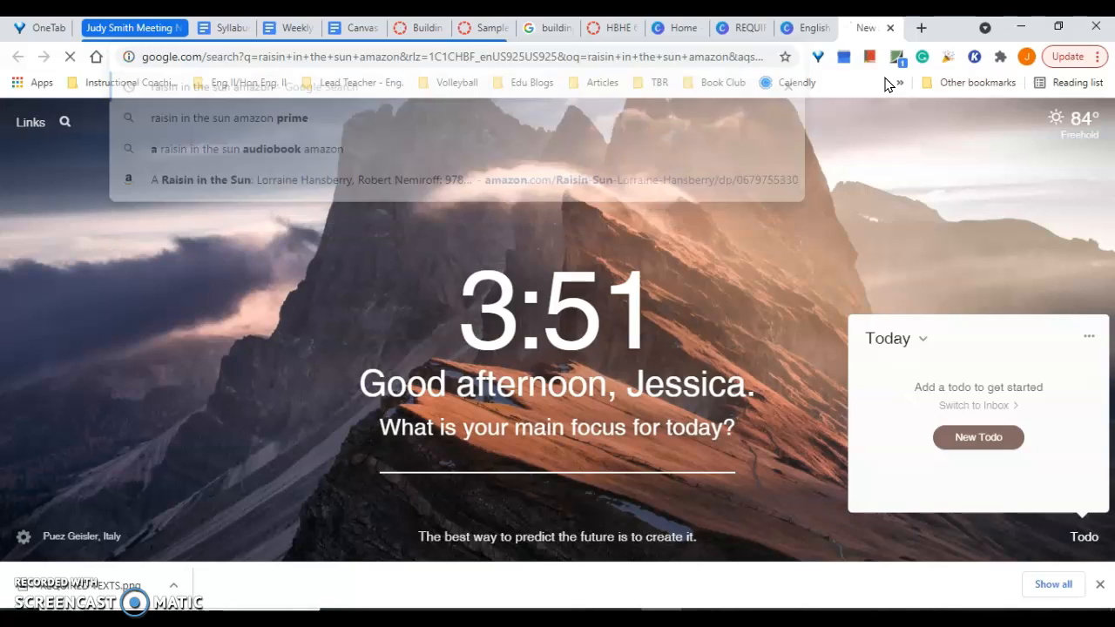
{"action": "left_click", "coordinate": [331, 277]}
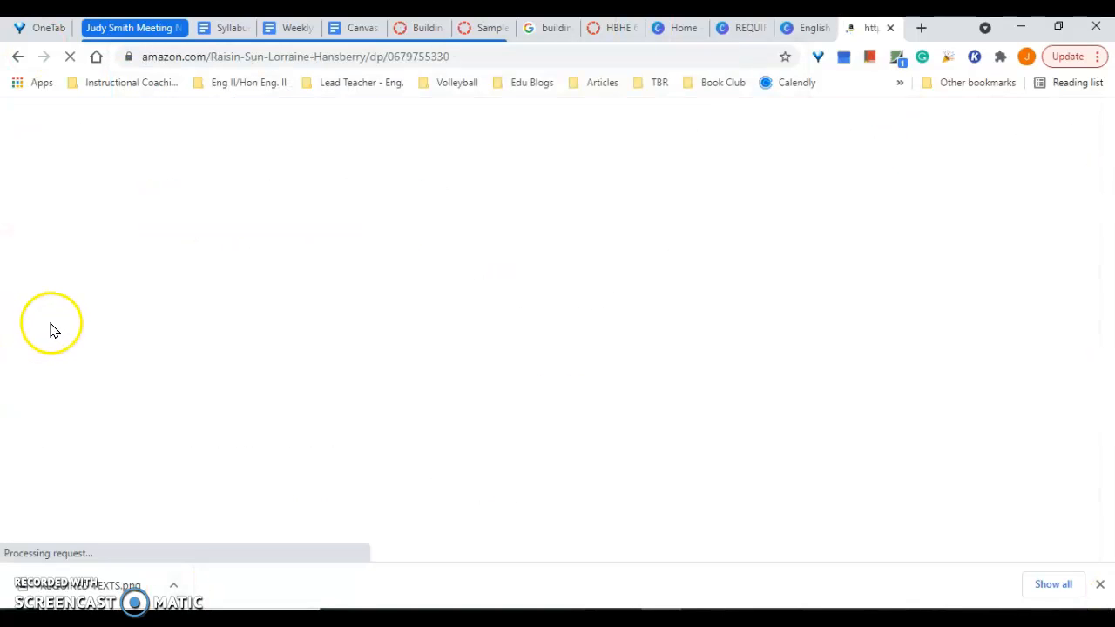
{"action": "left_click", "coordinate": [348, 61]}
{"action": "key", "text": "ctrl+c"}
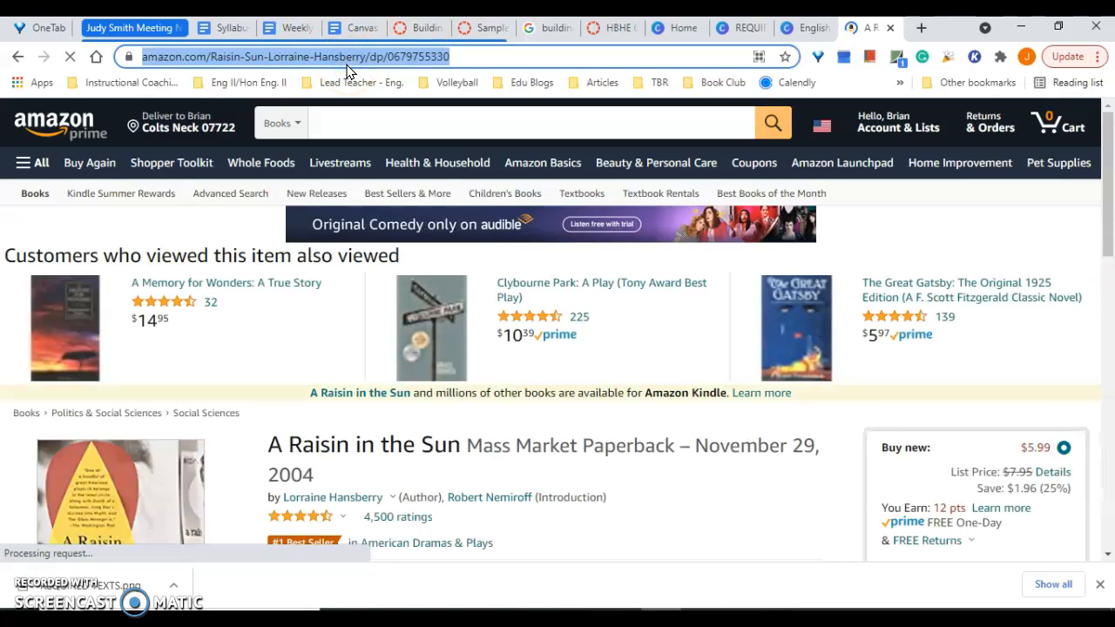
{"action": "left_click", "coordinate": [490, 29]}
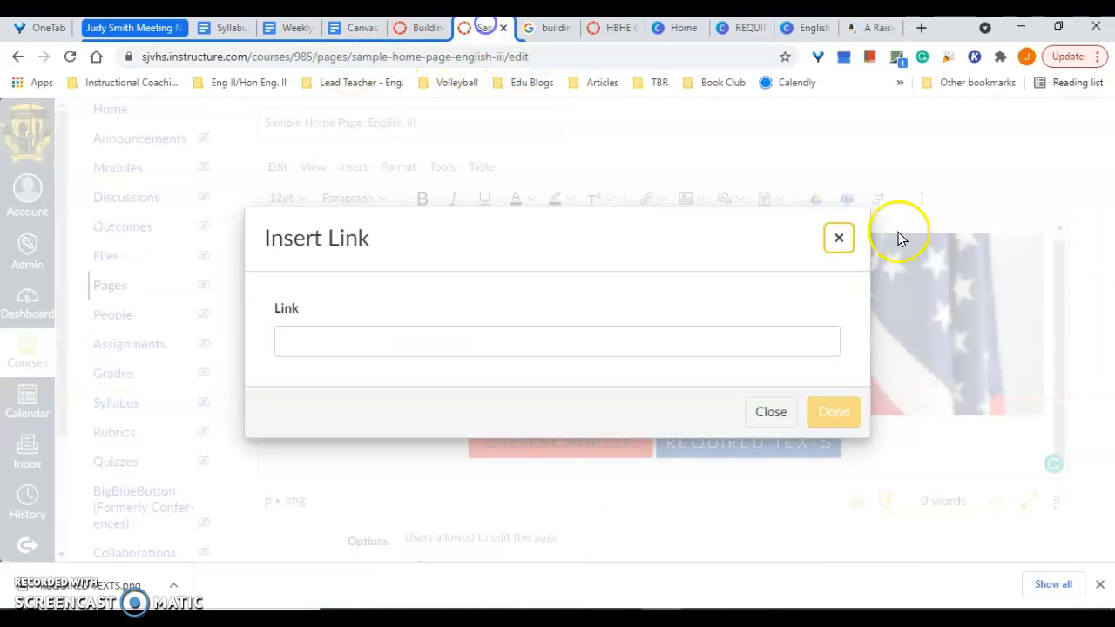
{"action": "left_click", "coordinate": [567, 337]}
{"action": "key", "text": "ctrl+v"}
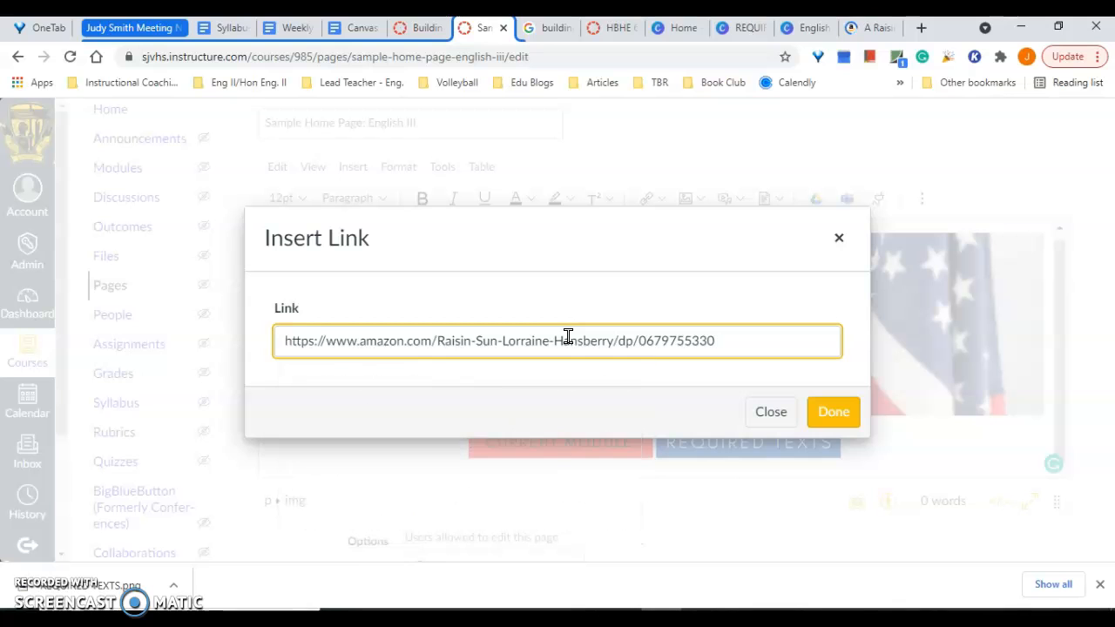
{"action": "left_click", "coordinate": [838, 409]}
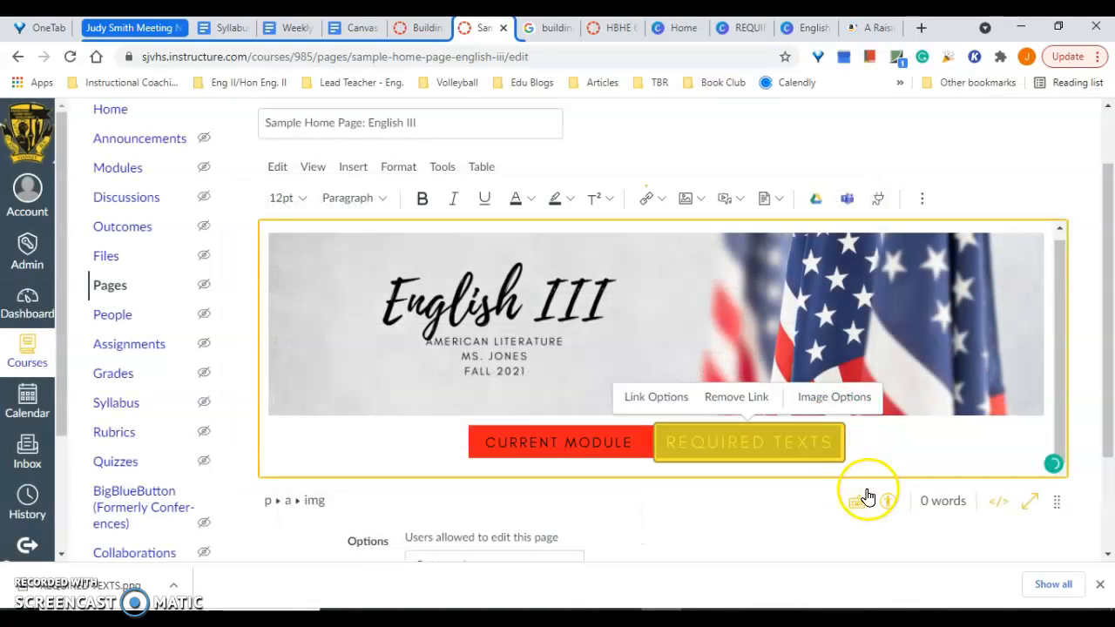
Link the CURRENT MODULE button image to the course module Canvas Layout Resources and close the course links list.
{"action": "left_click", "coordinate": [493, 436]}
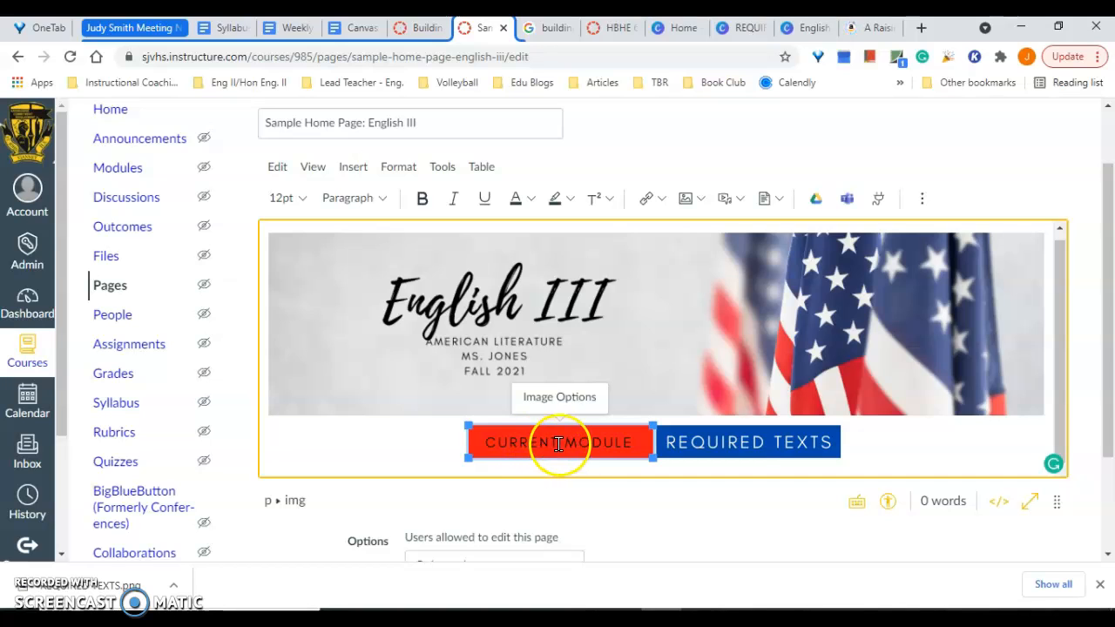
{"action": "left_click", "coordinate": [663, 201]}
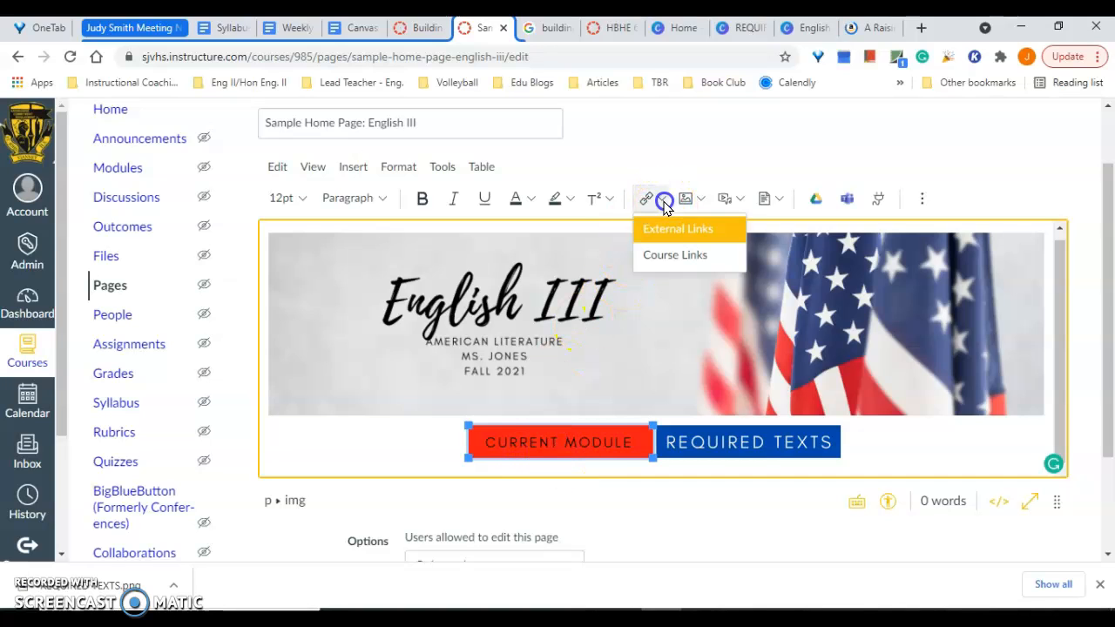
{"action": "left_click", "coordinate": [689, 265]}
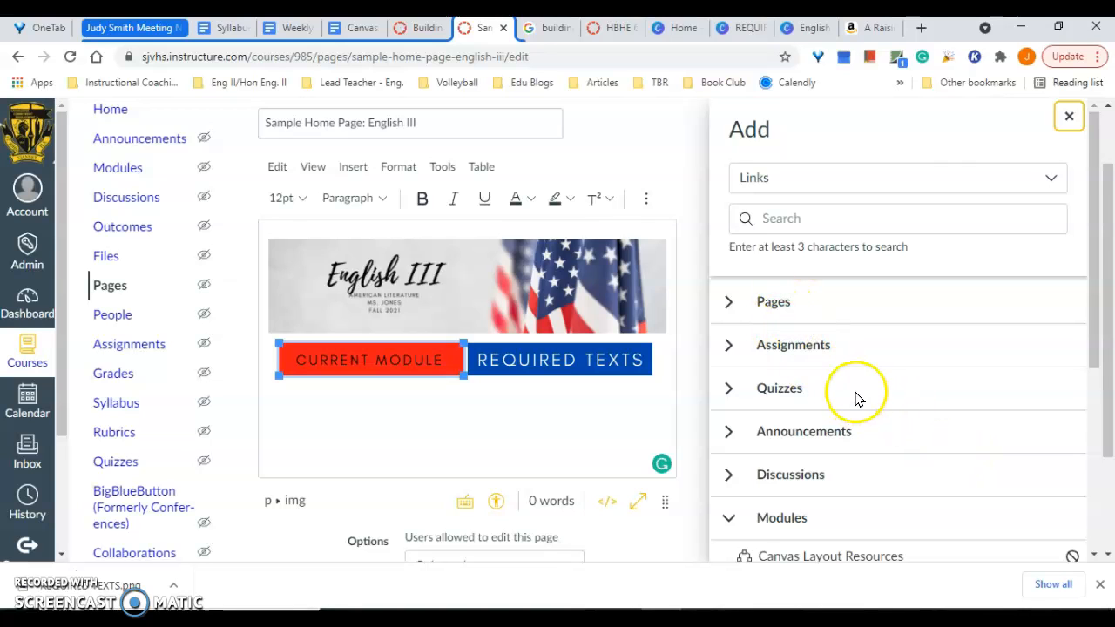
{"action": "scroll", "coordinate": [856, 398], "scroll_direction": "down", "scroll_amount": 2}
{"action": "left_click", "coordinate": [726, 357]}
{"action": "left_click", "coordinate": [727, 489]}
{"action": "scroll", "coordinate": [914, 370], "scroll_direction": "down", "scroll_amount": 2}
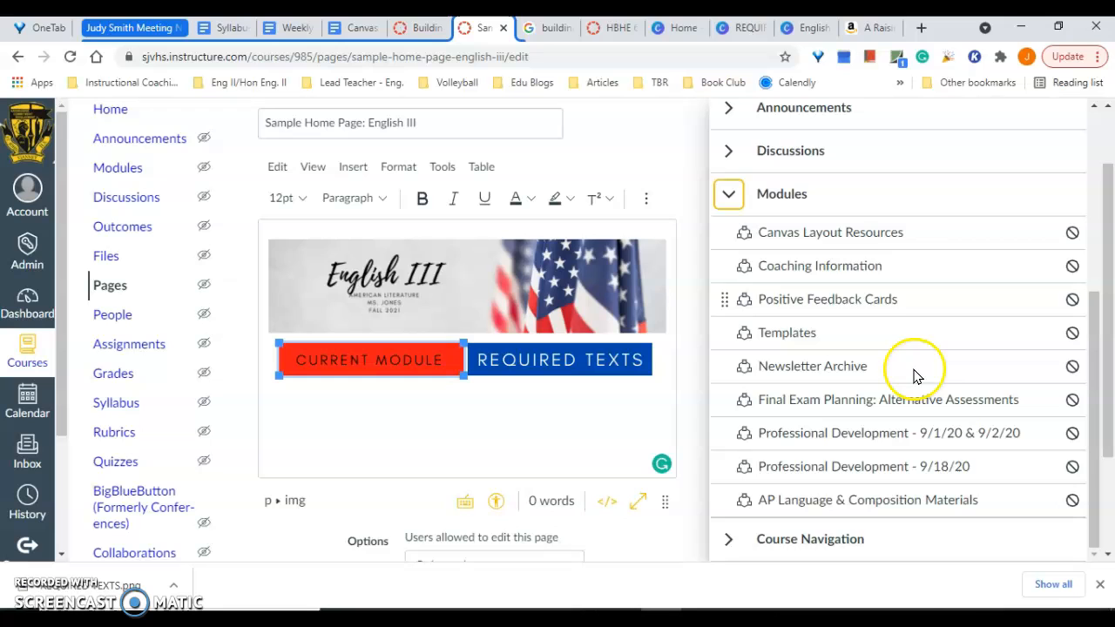
{"action": "left_click", "coordinate": [845, 235]}
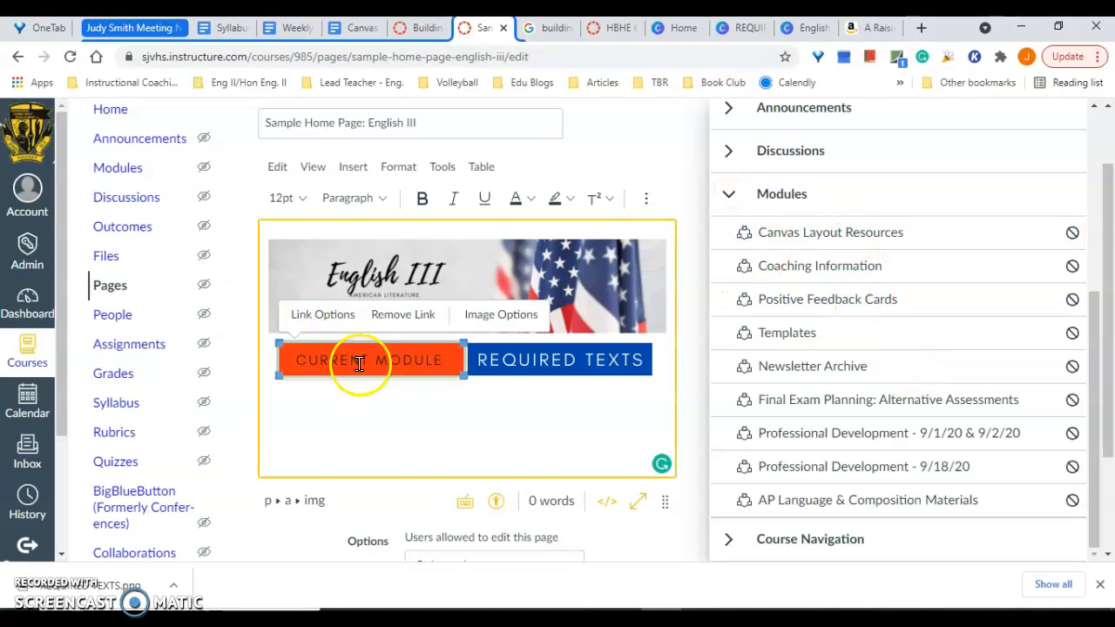
{"action": "scroll", "coordinate": [956, 311], "scroll_direction": "up", "scroll_amount": 4}
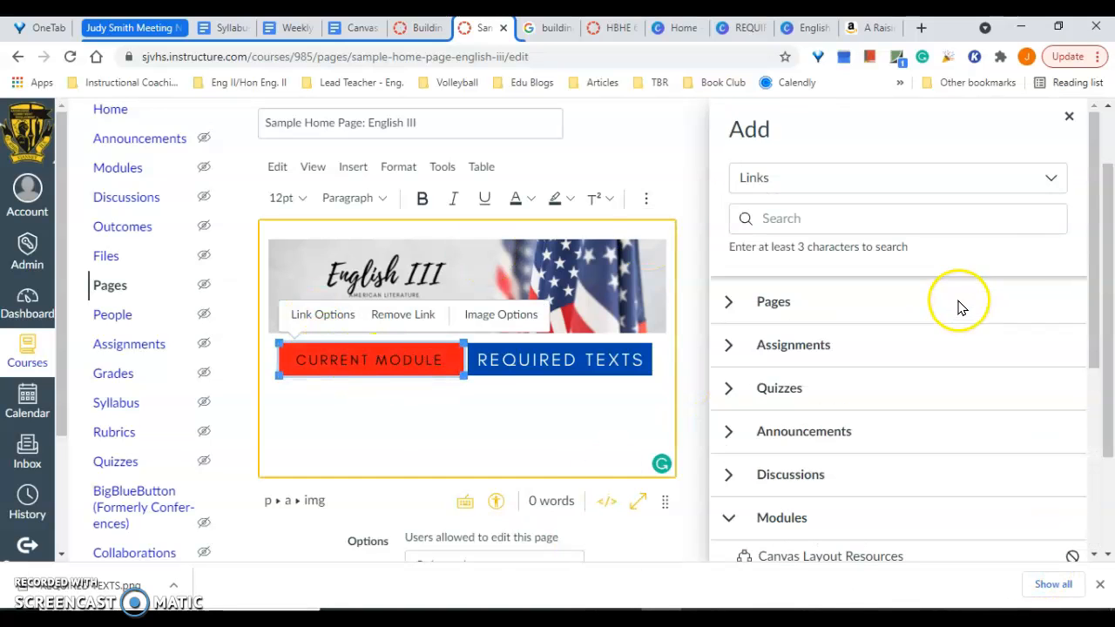
{"action": "left_click", "coordinate": [1067, 119]}
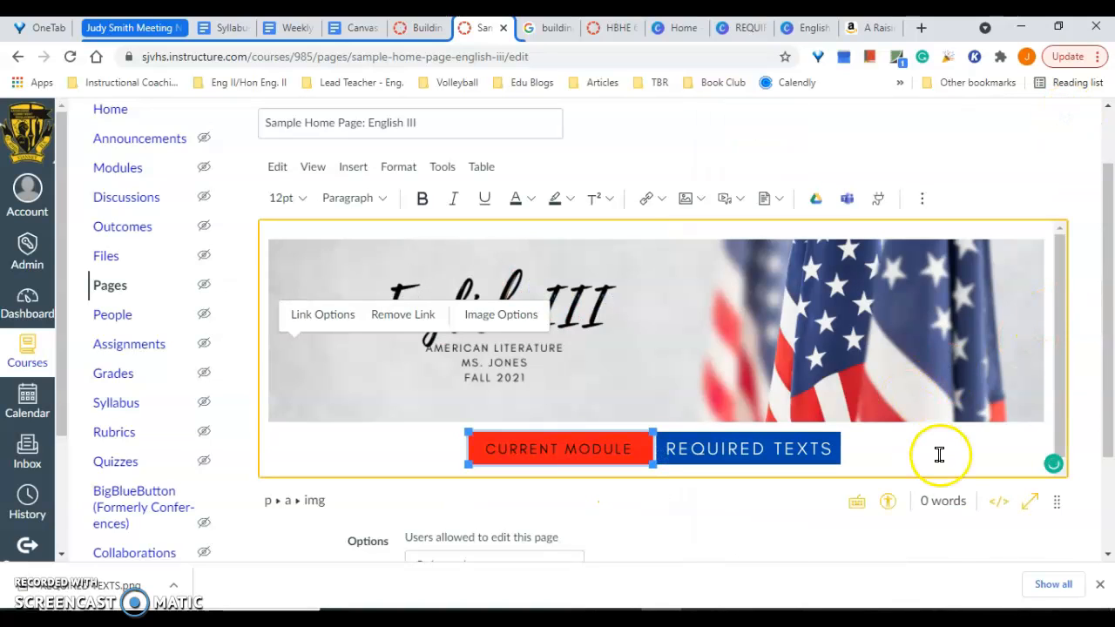
Save the Sample Home Page: English III and display it in Student View with both buttons in sight.
{"action": "scroll", "coordinate": [784, 500], "scroll_direction": "down", "scroll_amount": 2}
{"action": "left_click", "coordinate": [1047, 519]}
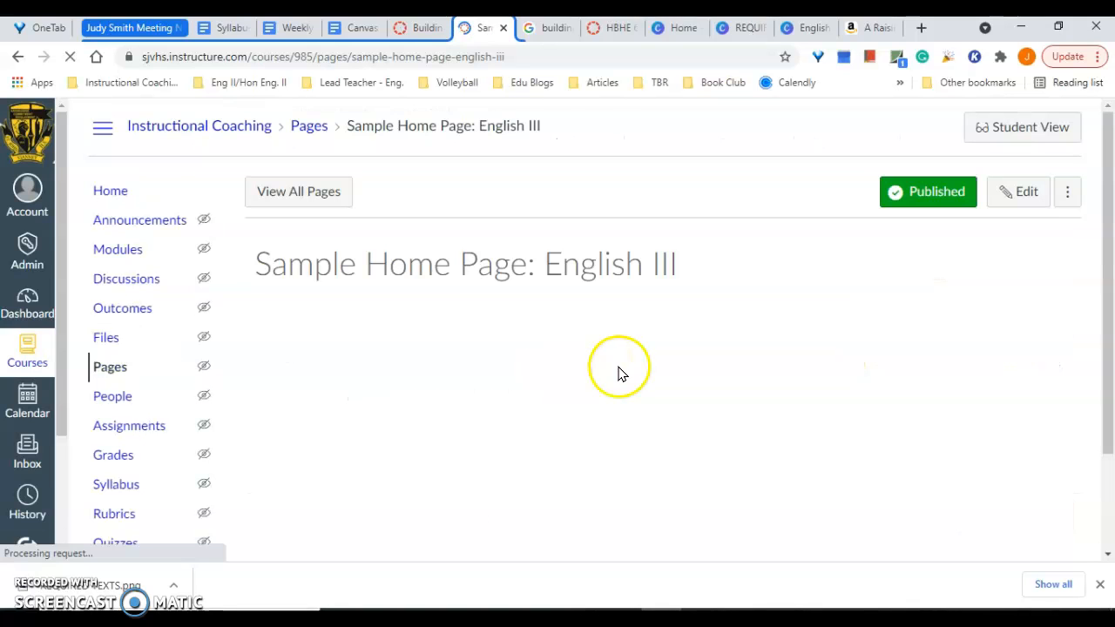
{"action": "left_click", "coordinate": [988, 129]}
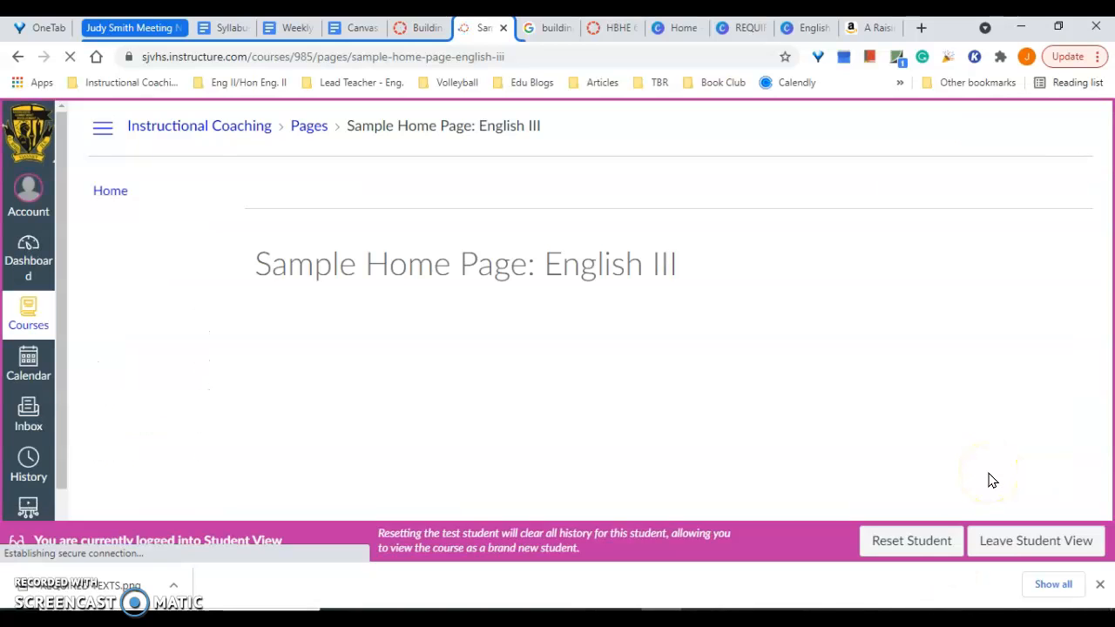
{"action": "scroll", "coordinate": [1011, 383], "scroll_direction": "down", "scroll_amount": 1}
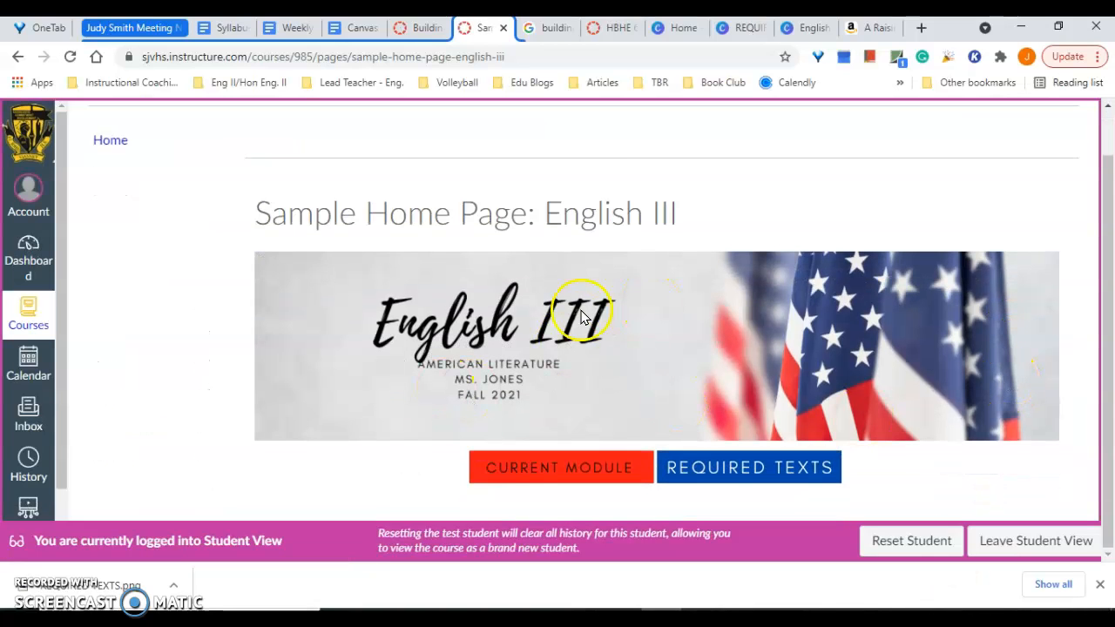